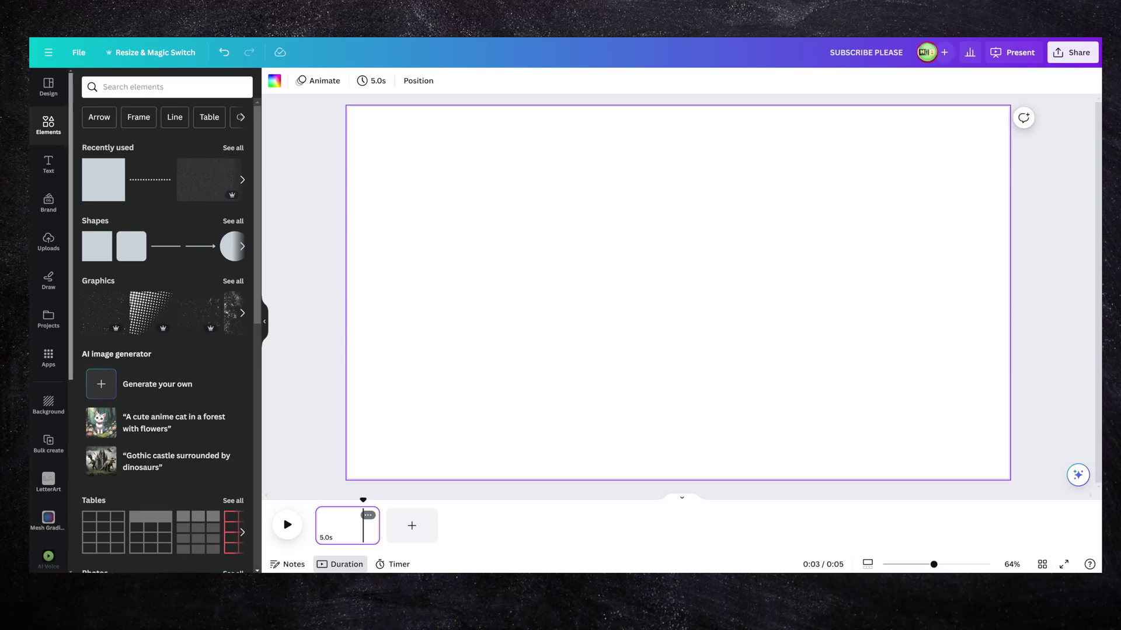
# Step: Set the blank page's background color to solid black
pyautogui.click(598, 359)
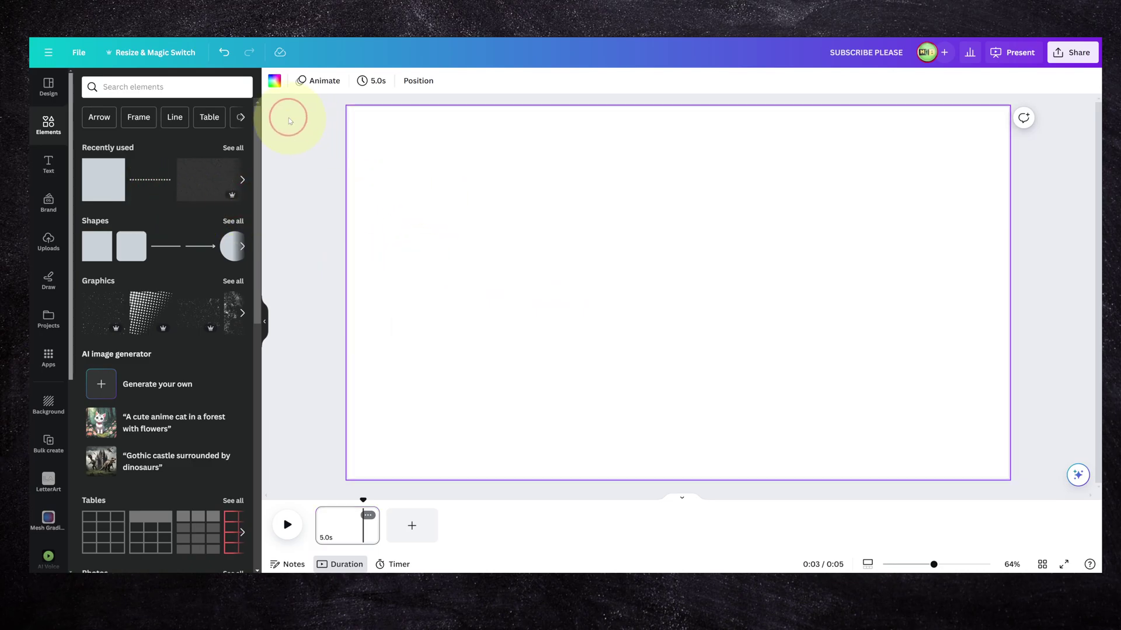
pyautogui.click(269, 88)
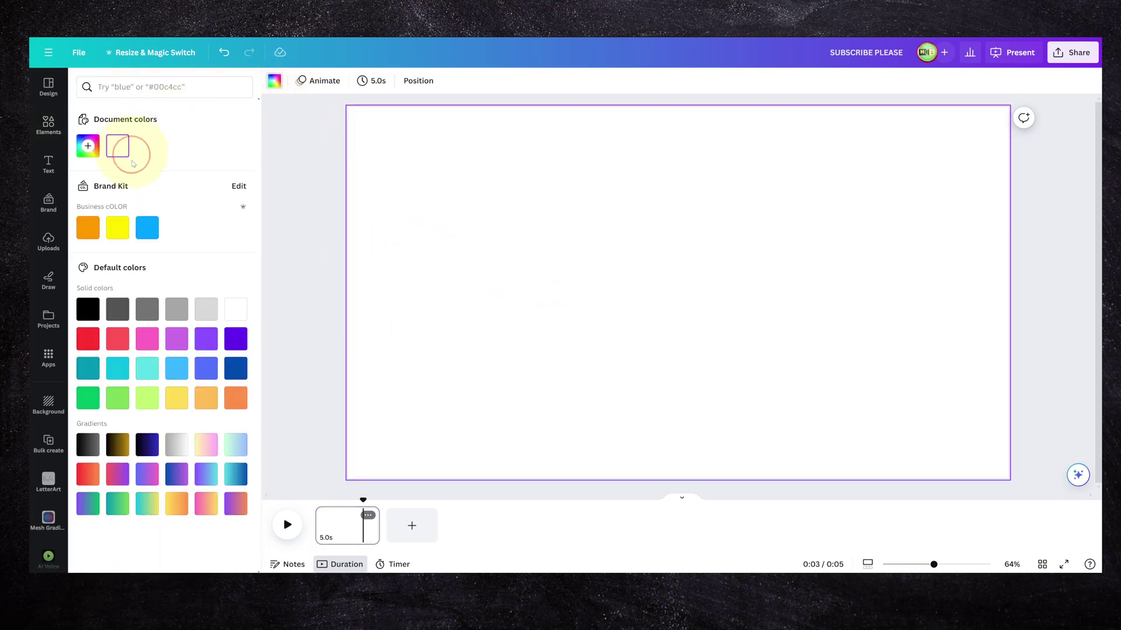
pyautogui.click(88, 309)
# Step: Add a square shape to the page and resize it into a tall orange rectangle on the page's left side
pyautogui.click(329, 226)
pyautogui.moveTo(96, 245); pyautogui.dragTo(463, 207)
pyautogui.moveTo(496, 279); pyautogui.dragTo(587, 406)
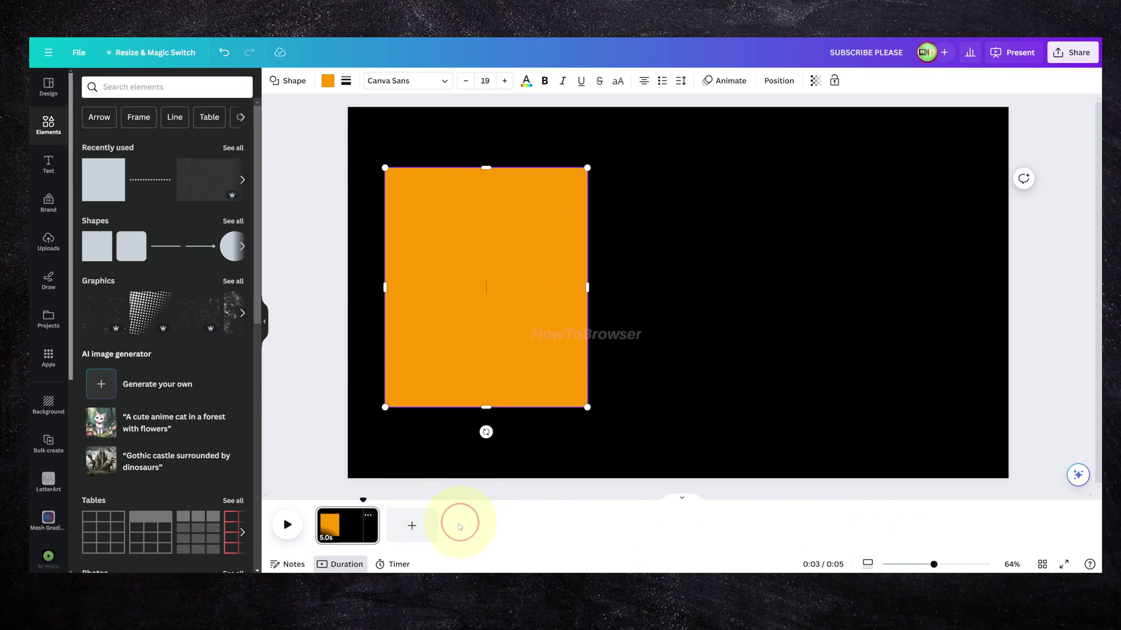
# Step: Duplicate the page with the orange rectangle twice
pyautogui.click(353, 530)
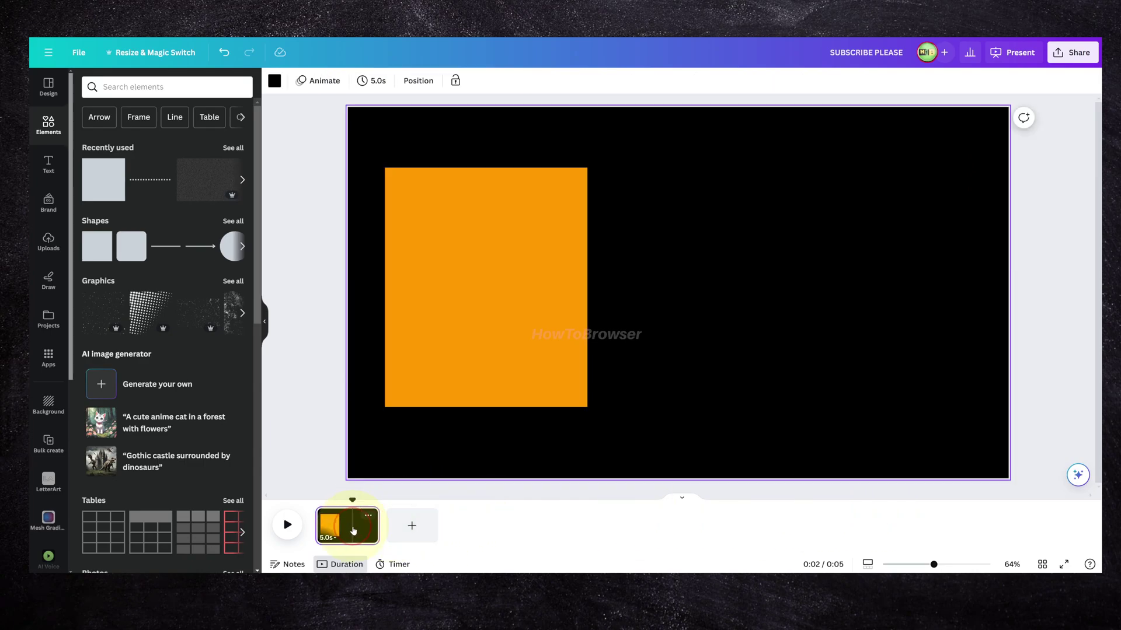
pyautogui.hotkey('ctrl', 'd')
pyautogui.hotkey('ctrl', 'd')
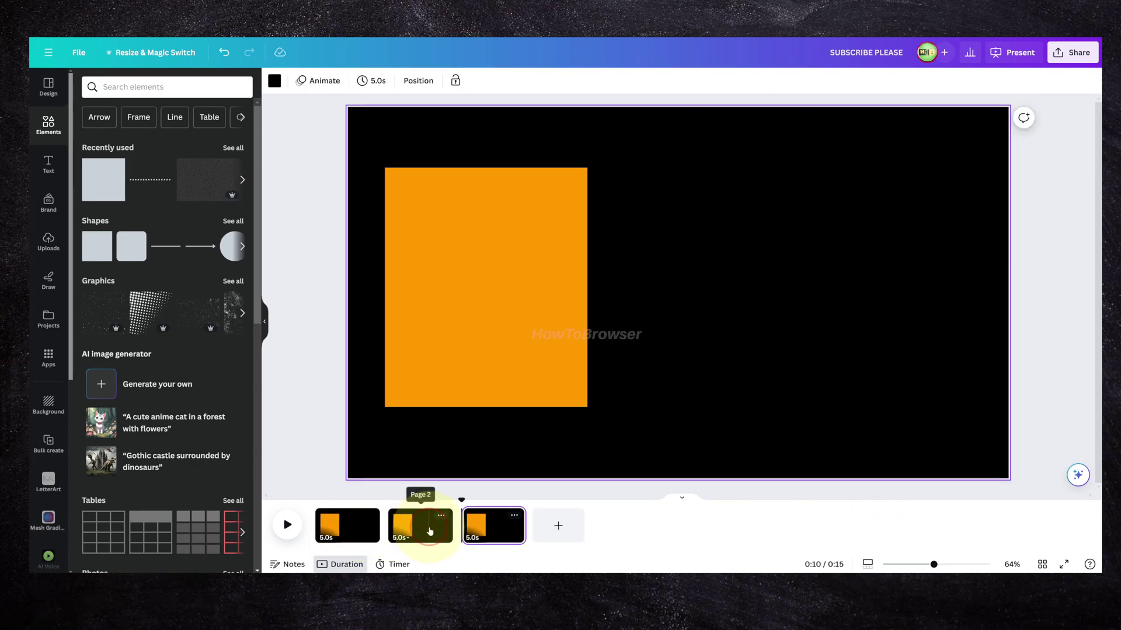
# Step: Apply the Rise animation to the rectangle on page 1 and have it play only on enter
pyautogui.click(363, 527)
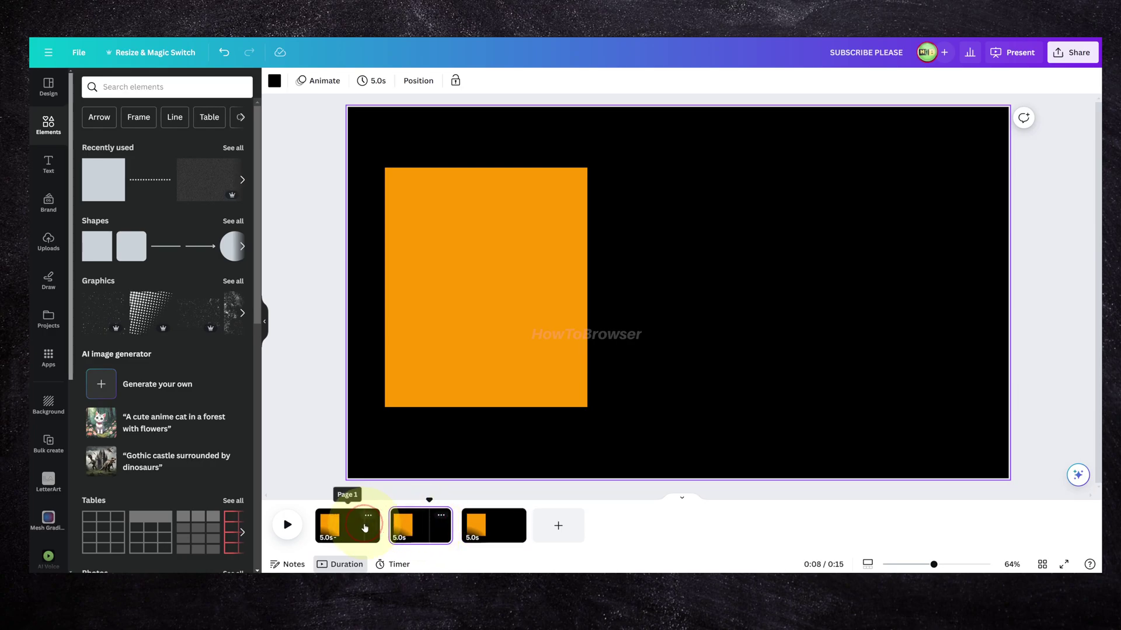
pyautogui.click(425, 343)
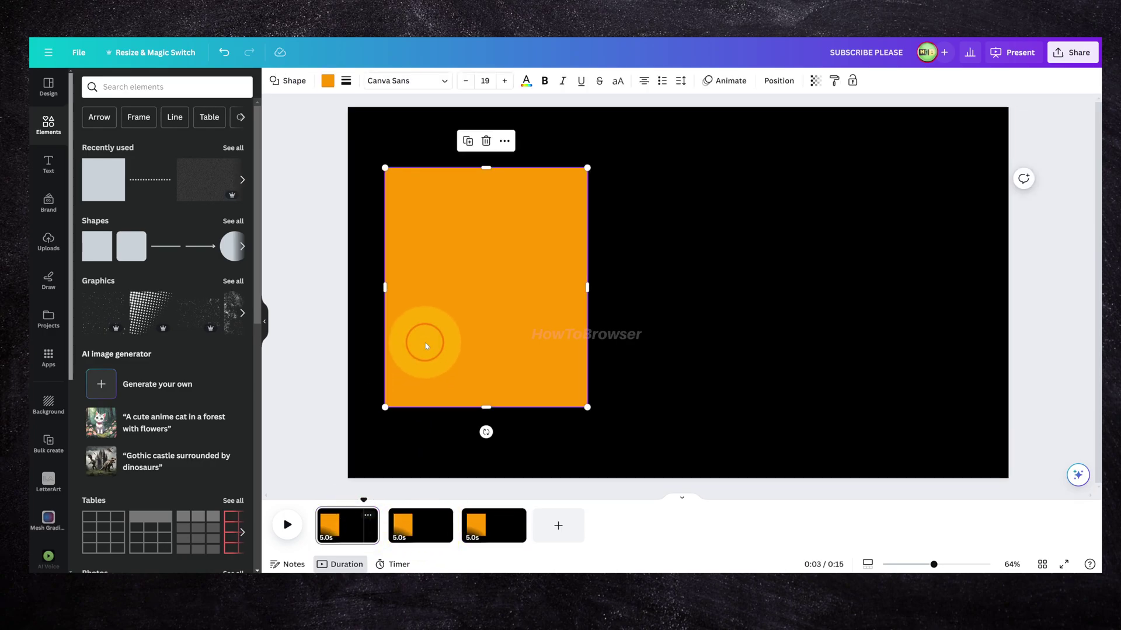
pyautogui.click(725, 81)
pyautogui.press('super')
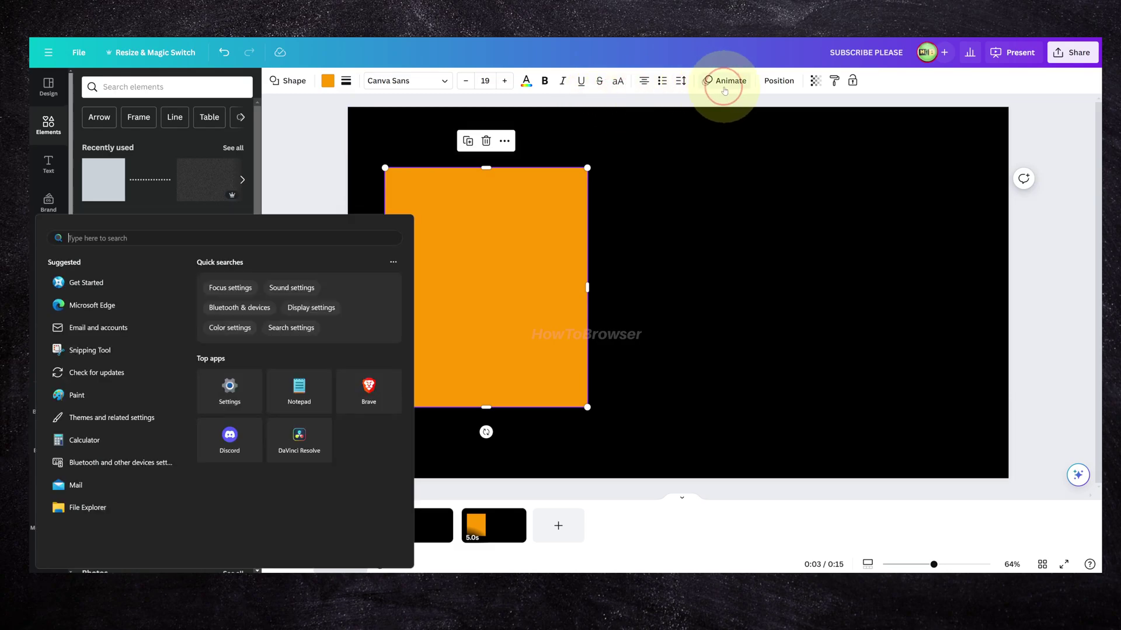
pyautogui.press('Escape')
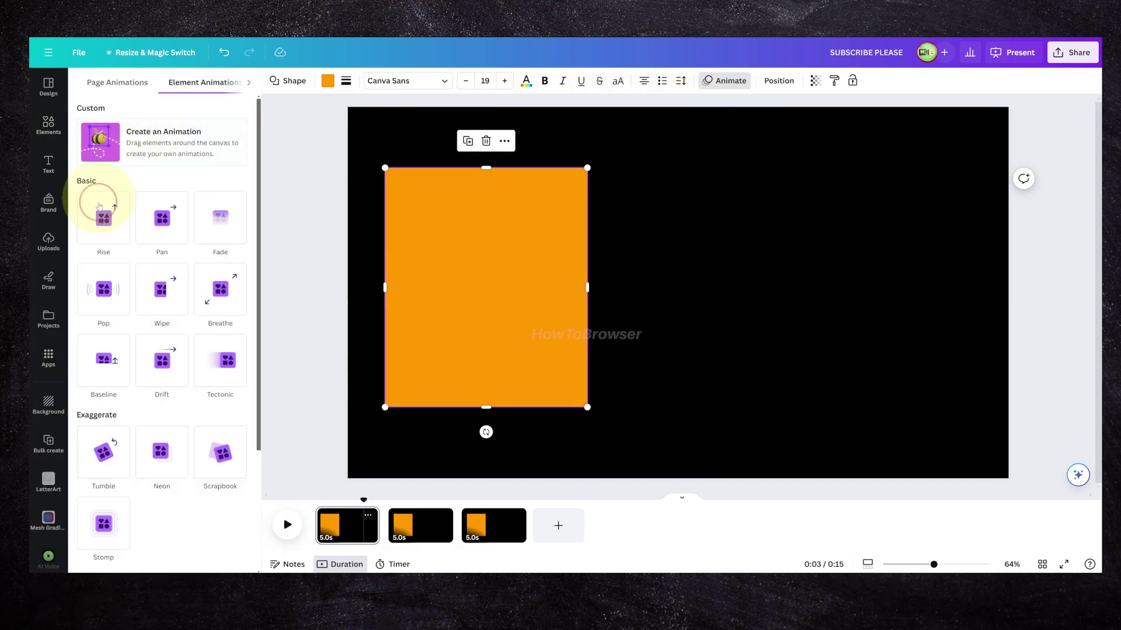
pyautogui.click(100, 224)
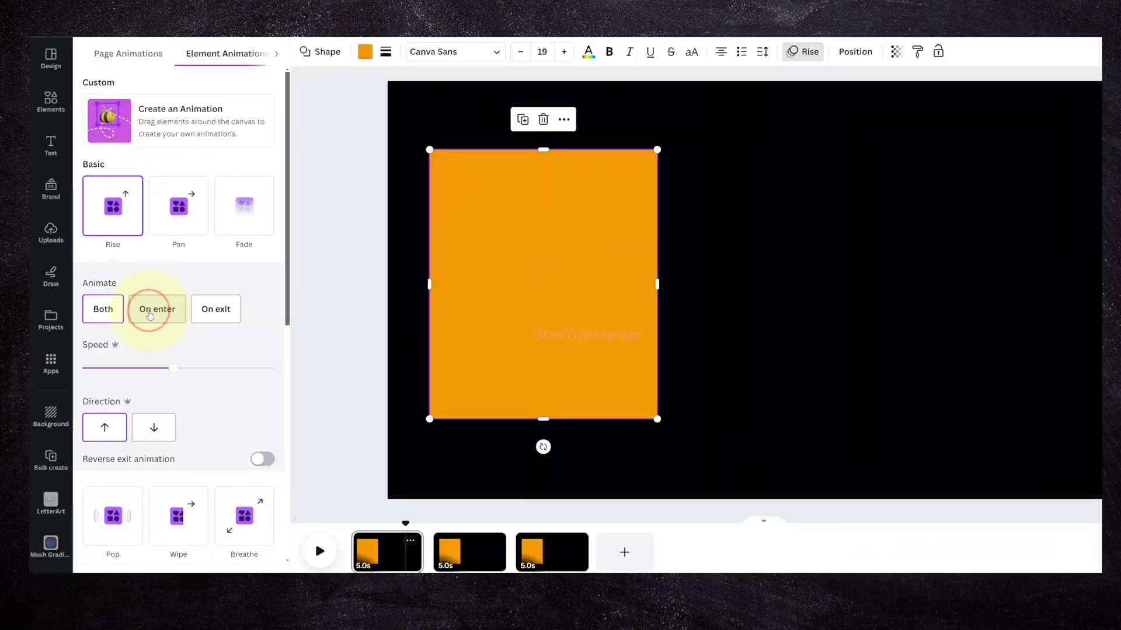
pyautogui.click(150, 314)
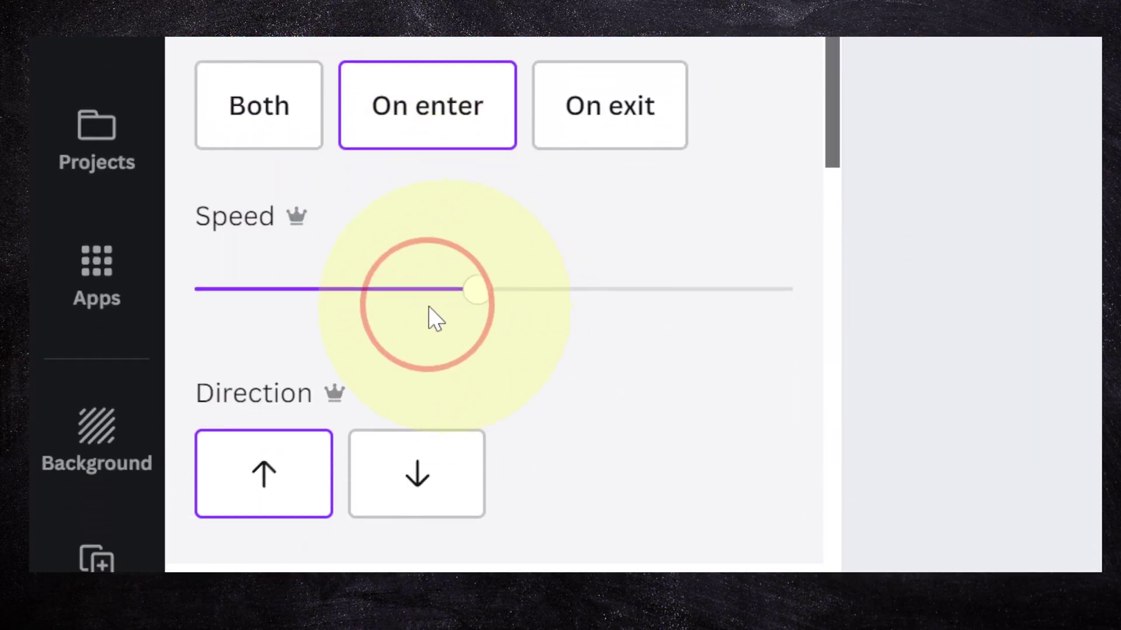
# Step: Slow the Rise animation of page 1's rectangle to about a fifth of the speed range, with the direction set upward
pyautogui.moveTo(477, 289); pyautogui.dragTo(389, 294)
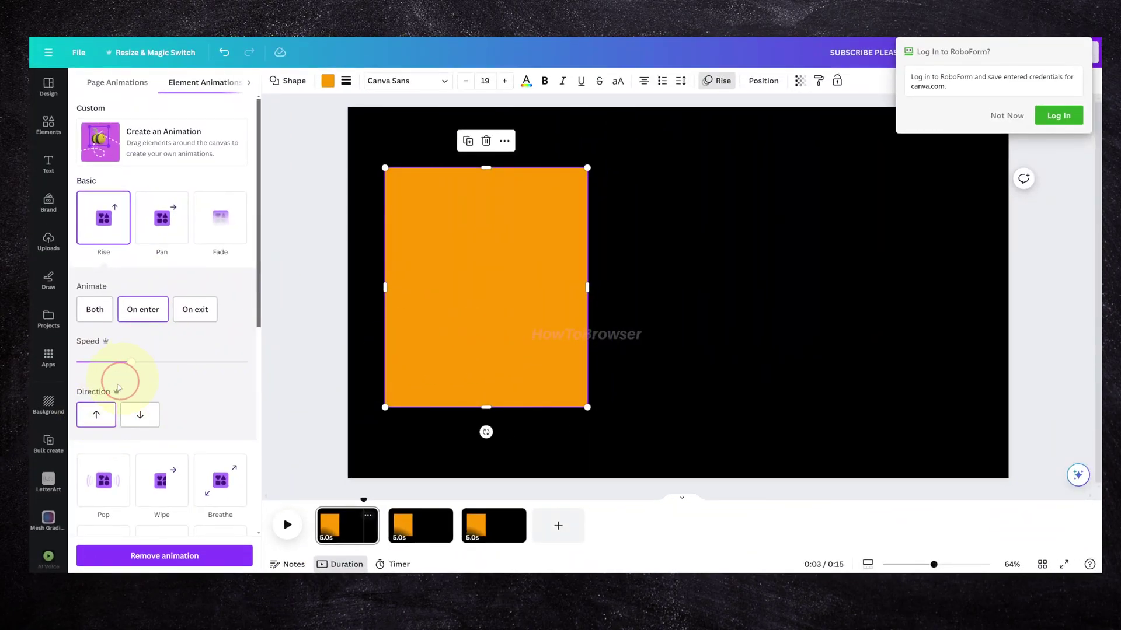
pyautogui.click(88, 414)
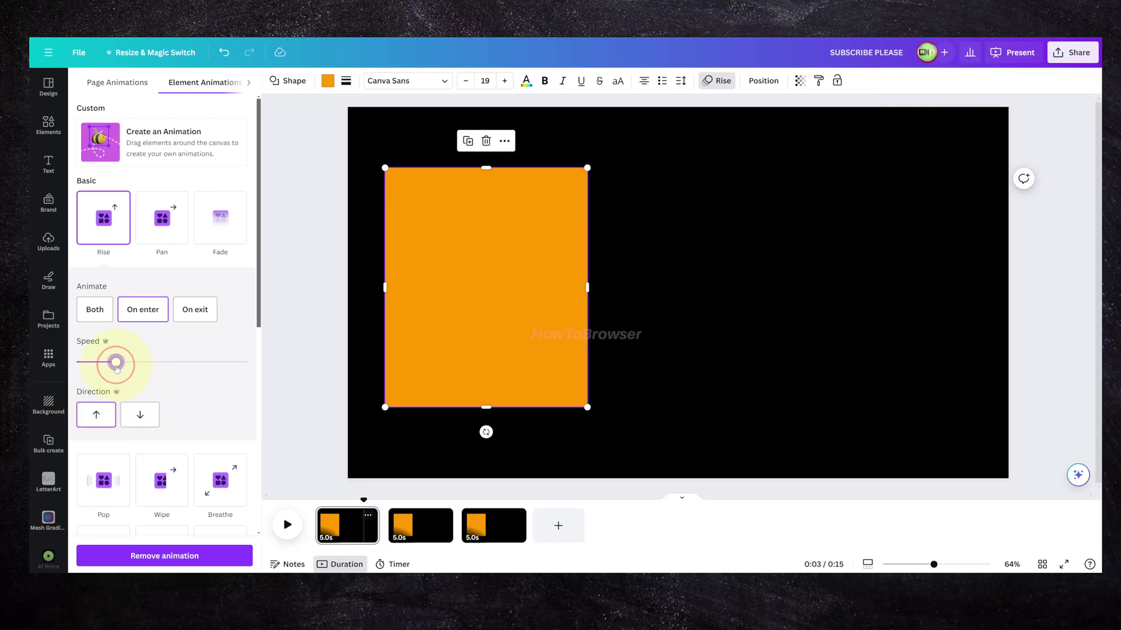
pyautogui.moveTo(117, 364); pyautogui.dragTo(111, 365)
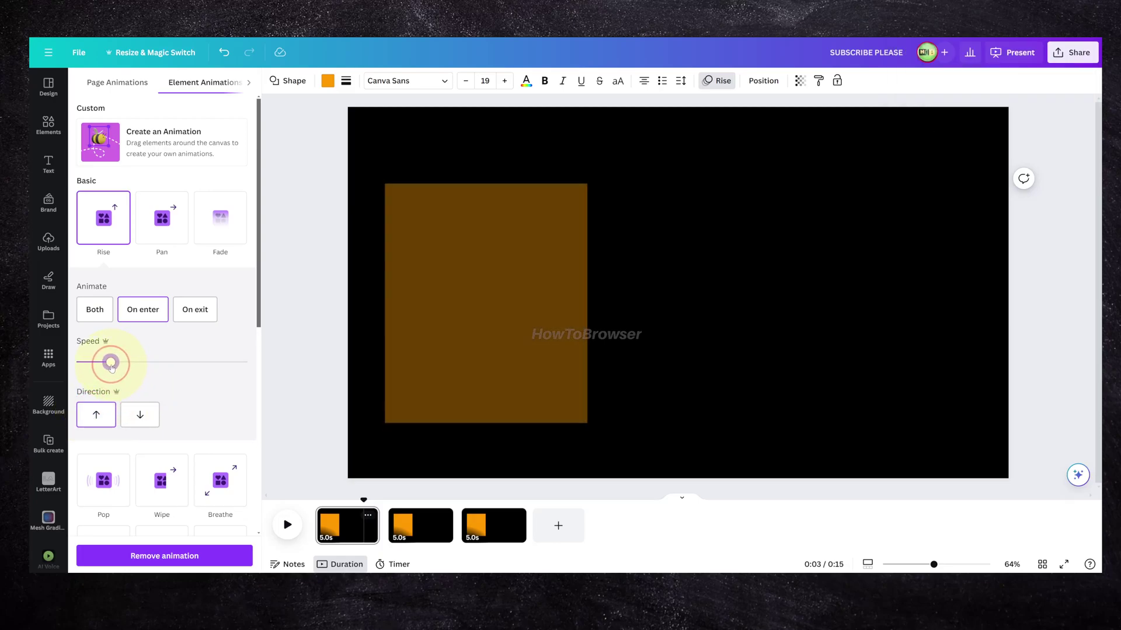
pyautogui.moveTo(111, 365); pyautogui.dragTo(113, 363)
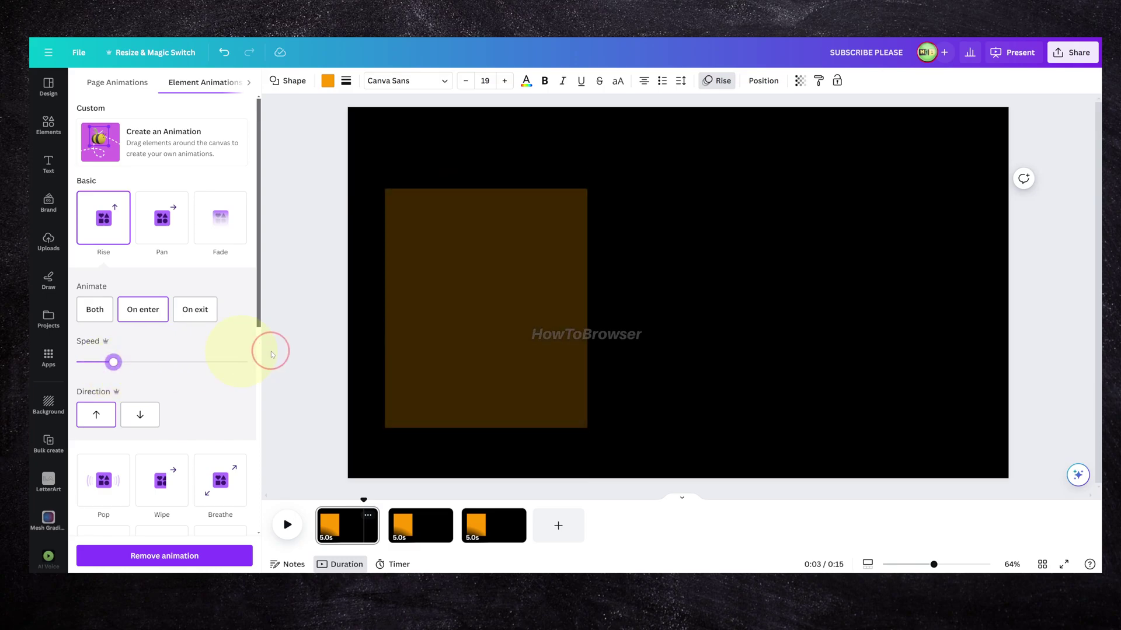
# Step: On page 2, place a second orange rectangle of the same size beside the first one, aligned at the same height
pyautogui.click(408, 513)
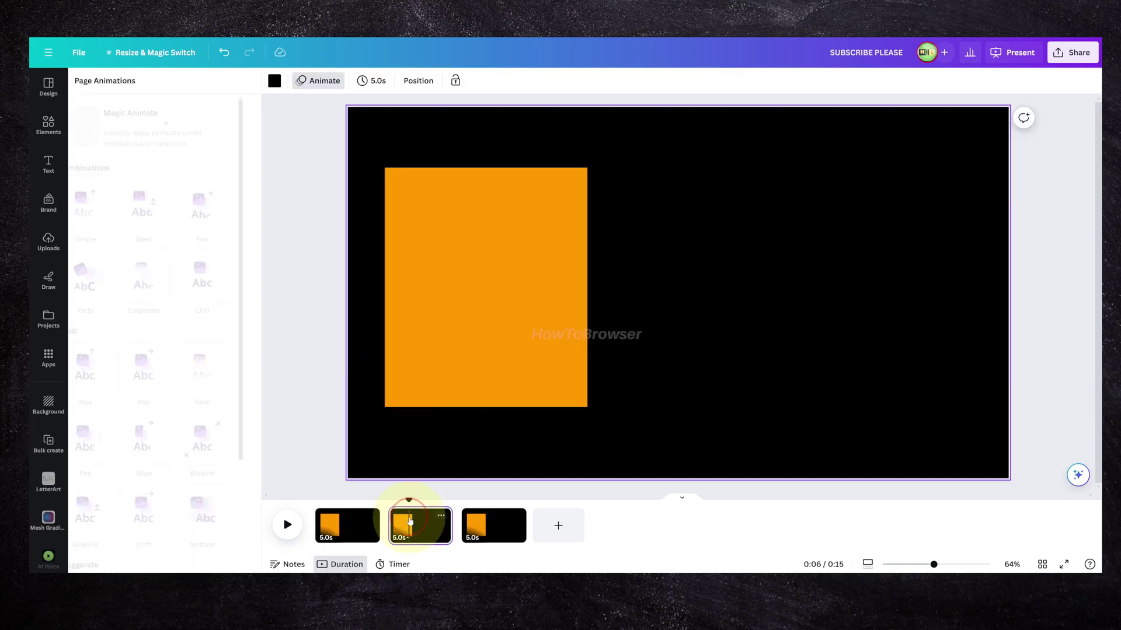
pyautogui.click(443, 359)
pyautogui.click(456, 328)
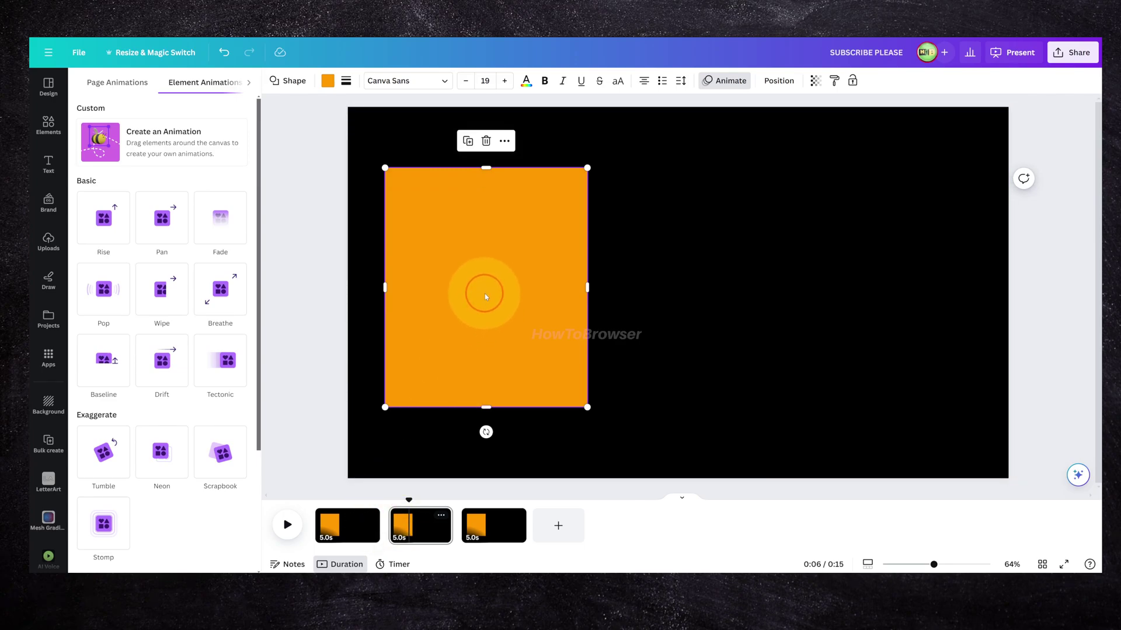
pyautogui.moveTo(485, 297); pyautogui.dragTo(705, 277)
pyautogui.hotkey('ctrl', 'z')
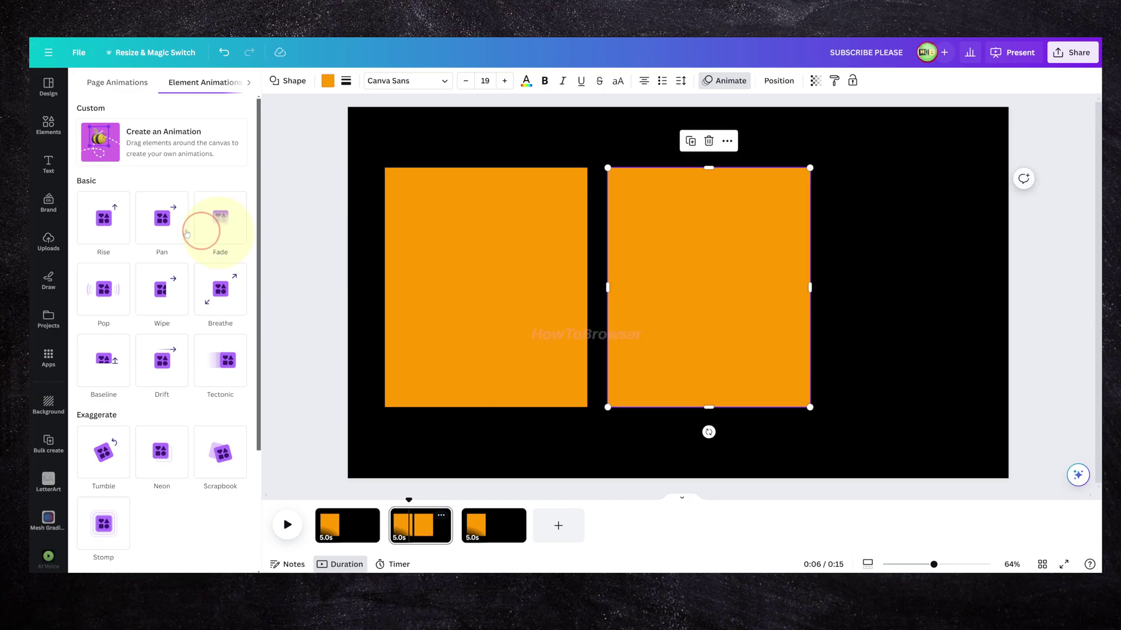
# Step: Give the second rectangle on page 2 a Rise animation on enter at about a quarter of the speed range
pyautogui.click(102, 219)
pyautogui.click(146, 362)
pyautogui.moveTo(146, 362); pyautogui.dragTo(119, 362)
pyautogui.click(733, 320)
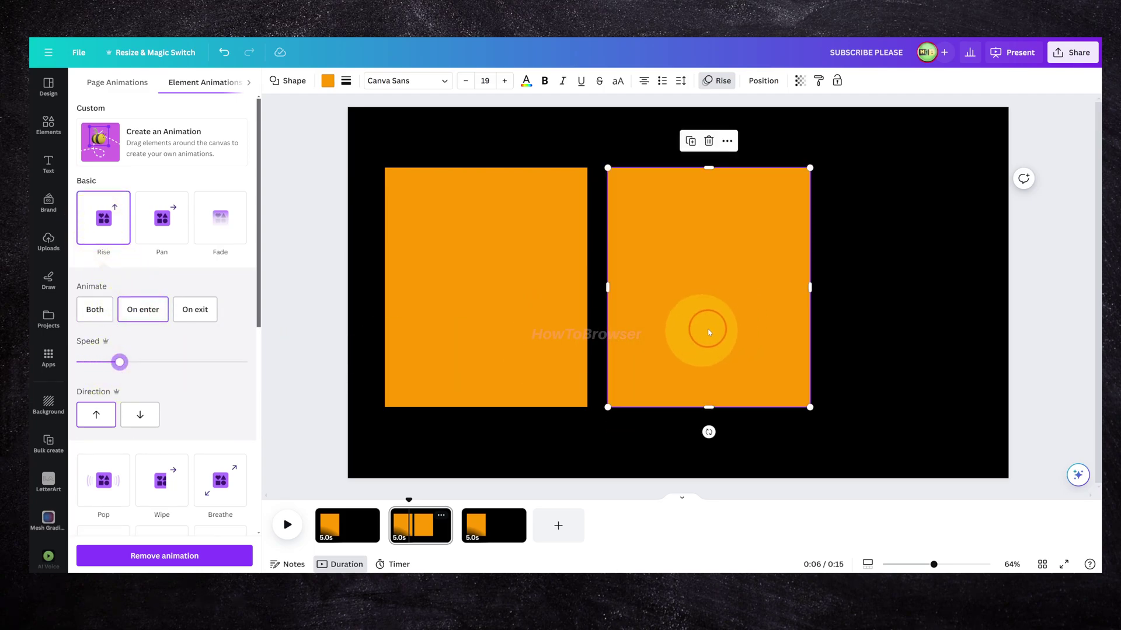
# Step: On page 3, add two more copies of the rectangle to form an evenly spaced row running past the page's right edge
pyautogui.click(486, 498)
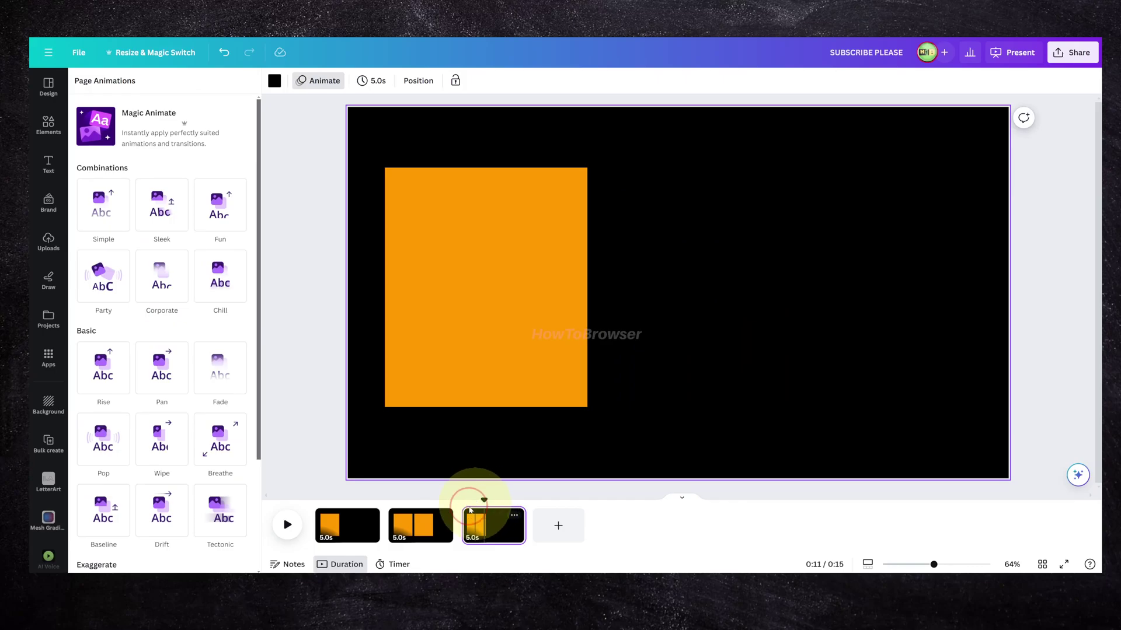
pyautogui.click(530, 323)
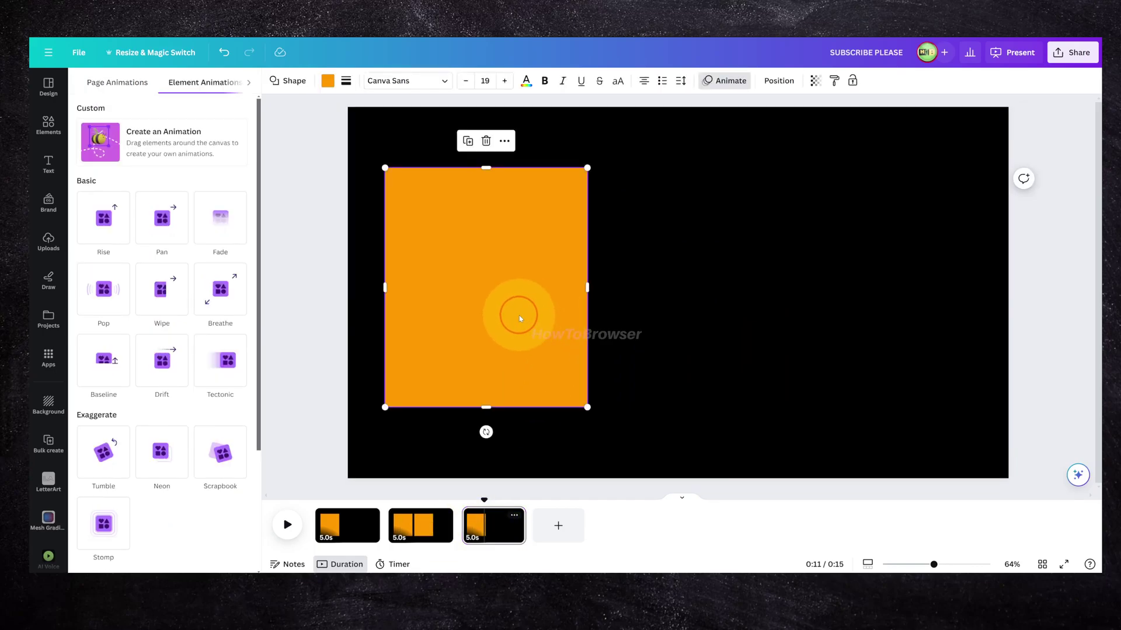
pyautogui.moveTo(519, 316); pyautogui.dragTo(887, 328)
pyautogui.moveTo(861, 476); pyautogui.dragTo(533, 353)
pyautogui.click(595, 365)
pyautogui.click(923, 312)
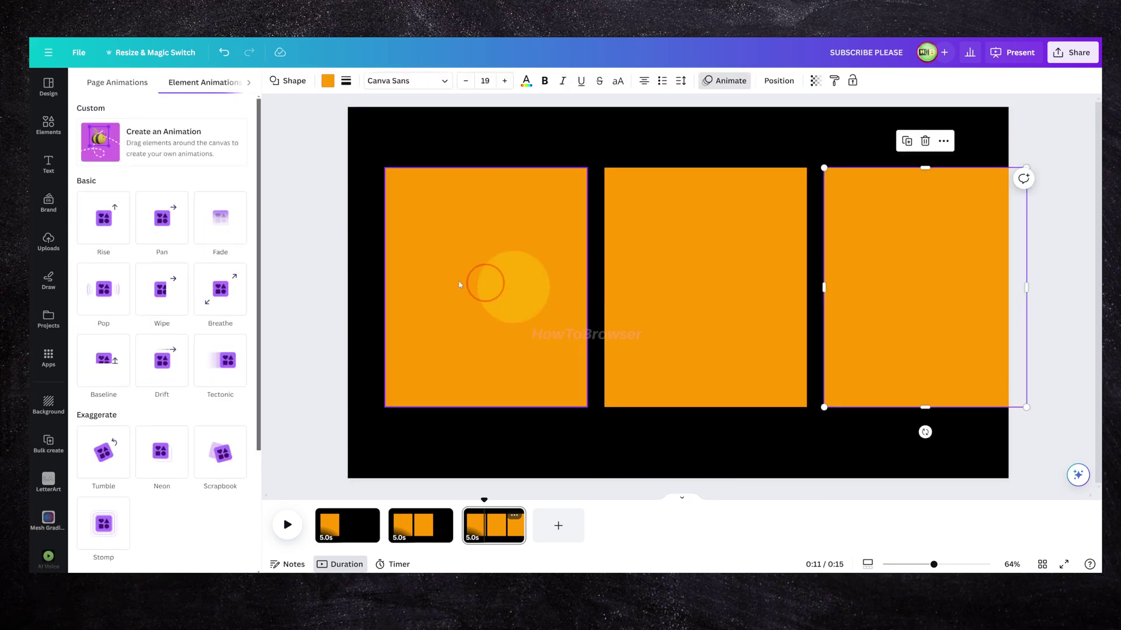
# Step: Give the third rectangle on page 3 a Rise animation on enter at a slow speed
pyautogui.click(109, 233)
pyautogui.click(142, 362)
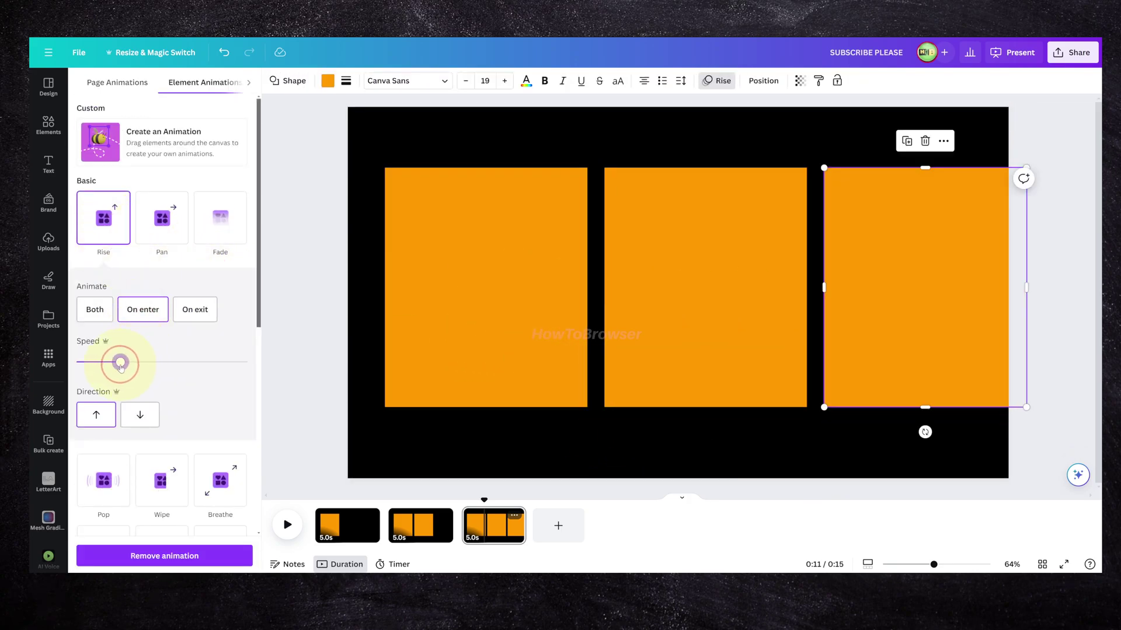
pyautogui.moveTo(120, 363); pyautogui.dragTo(117, 363)
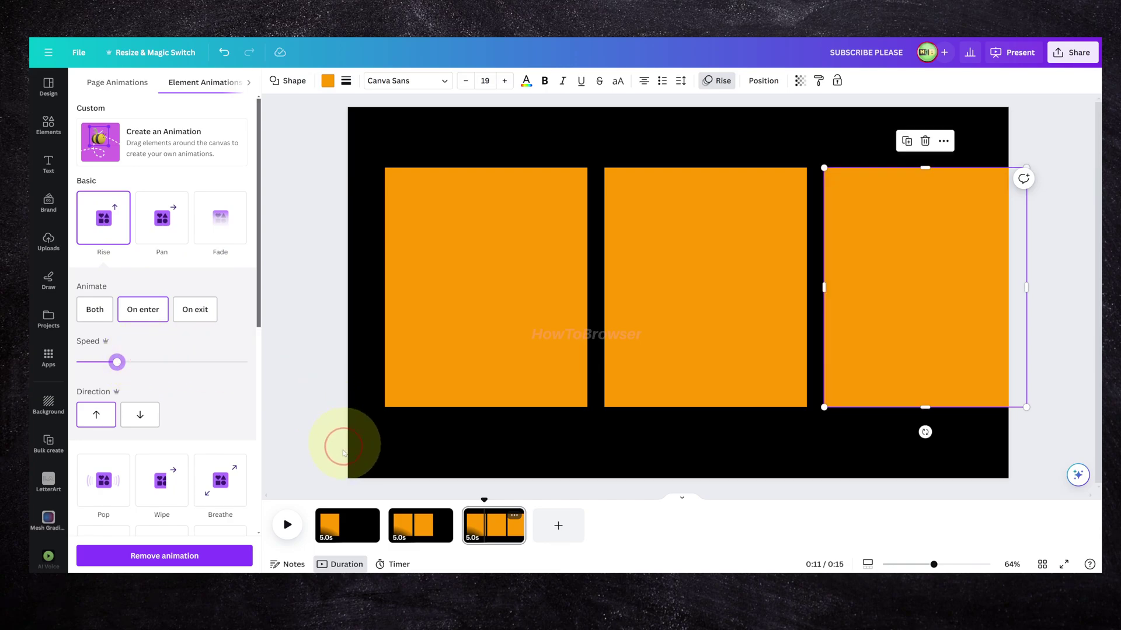
# Step: Present the design full screen from page 1, advance through the pages to check the rectangle animations, and exit the presentation
pyautogui.click(347, 526)
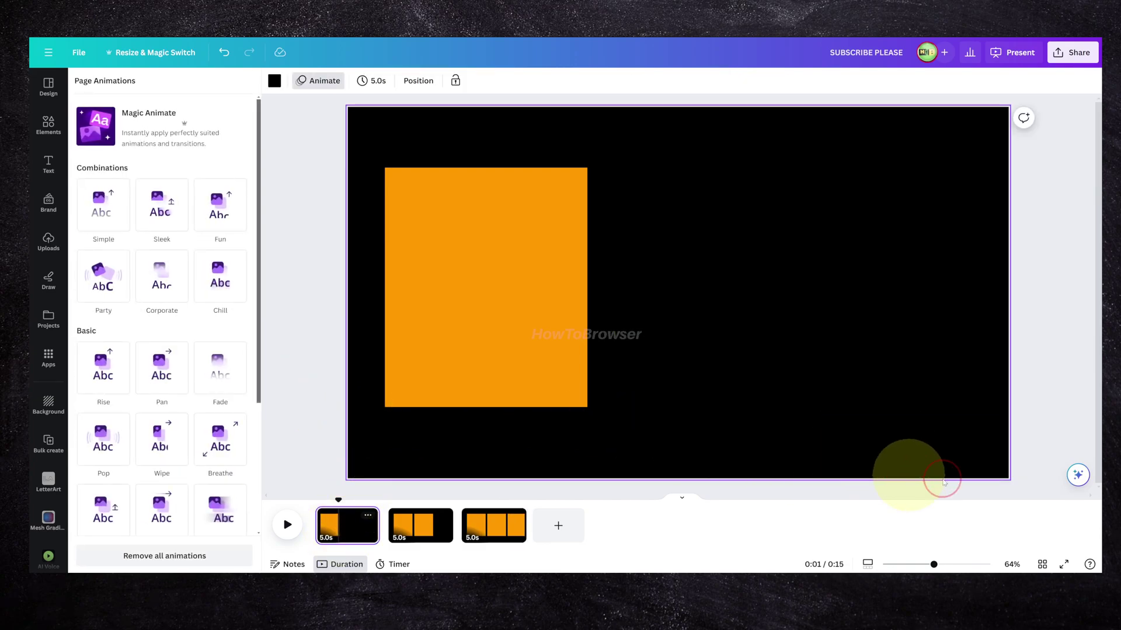
pyautogui.click(1017, 52)
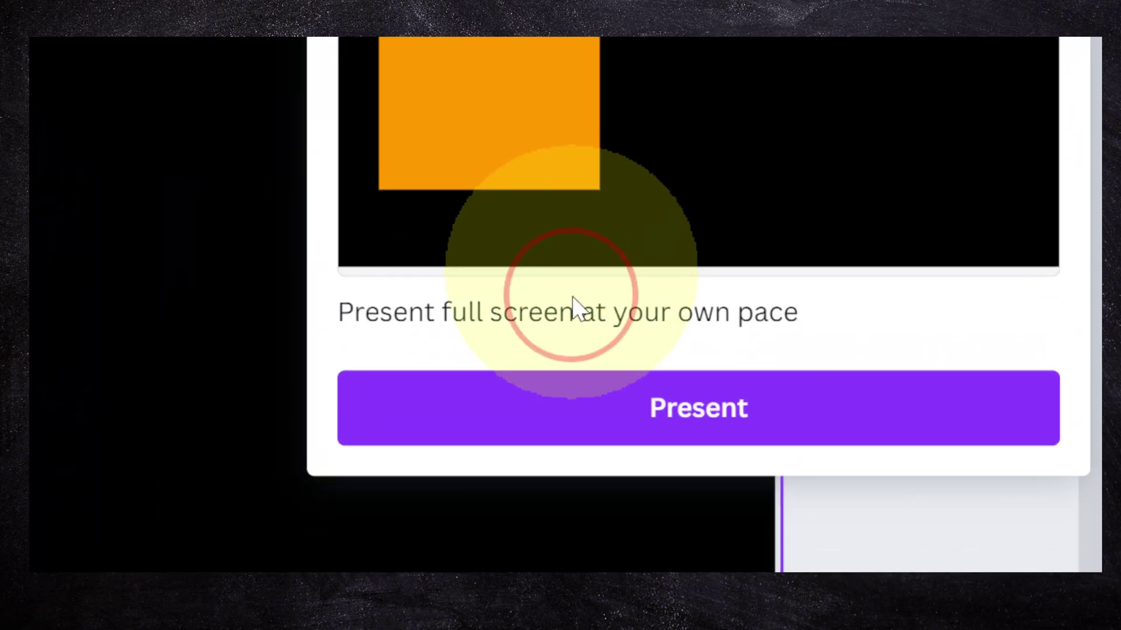
pyautogui.click(575, 408)
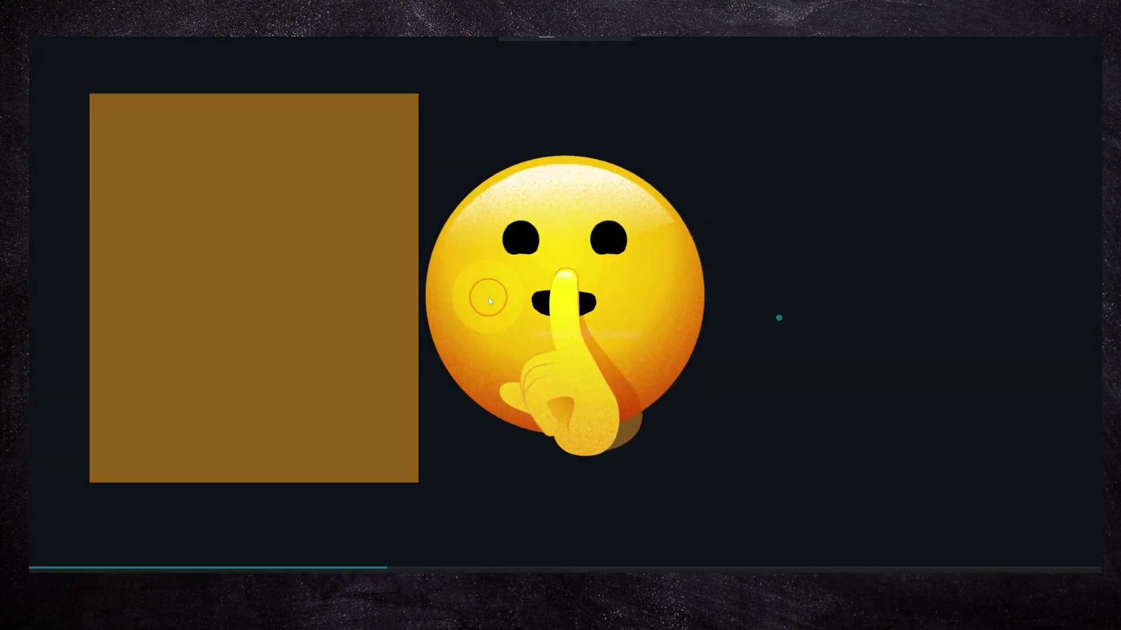
pyautogui.click(388, 333)
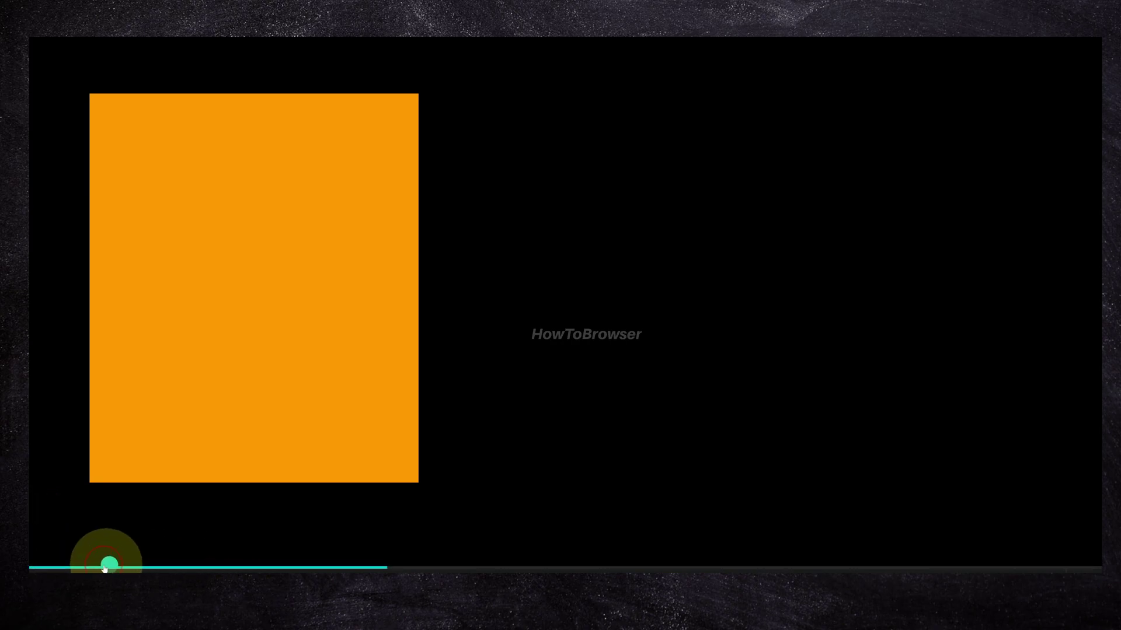
pyautogui.click(174, 327)
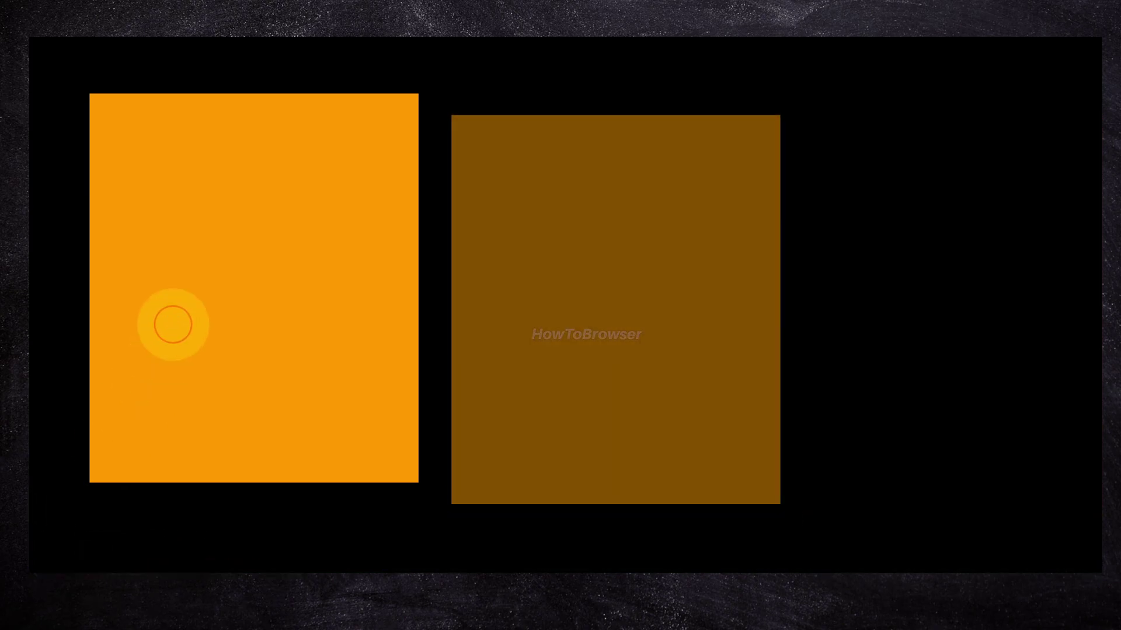
pyautogui.press('Escape')
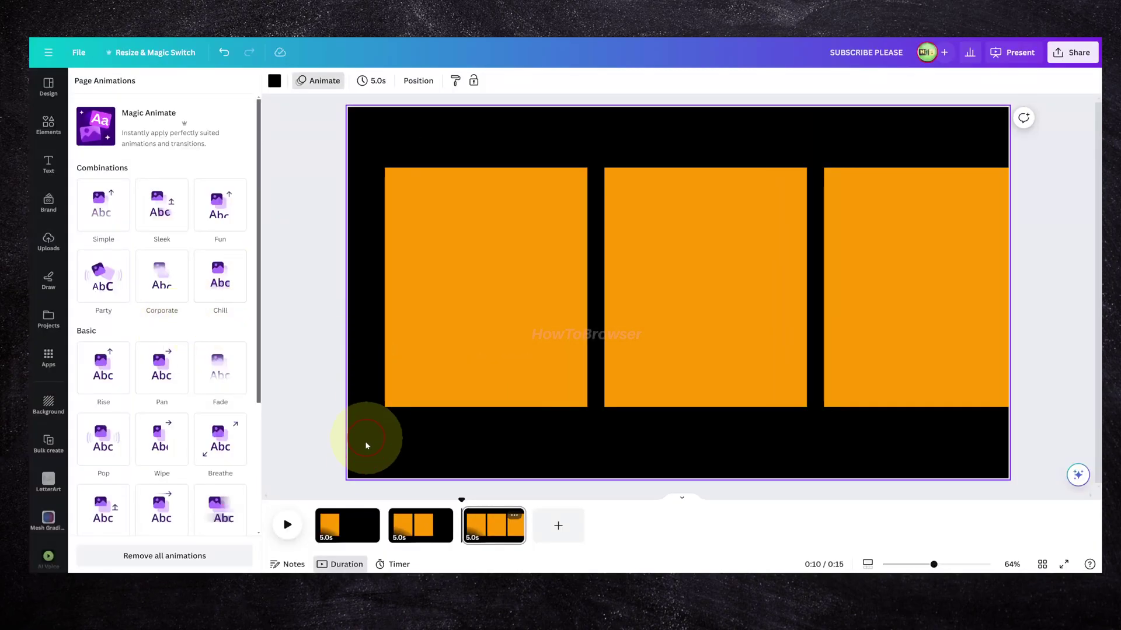
# Step: Apply the Simple page animation to page 1
pyautogui.click(345, 524)
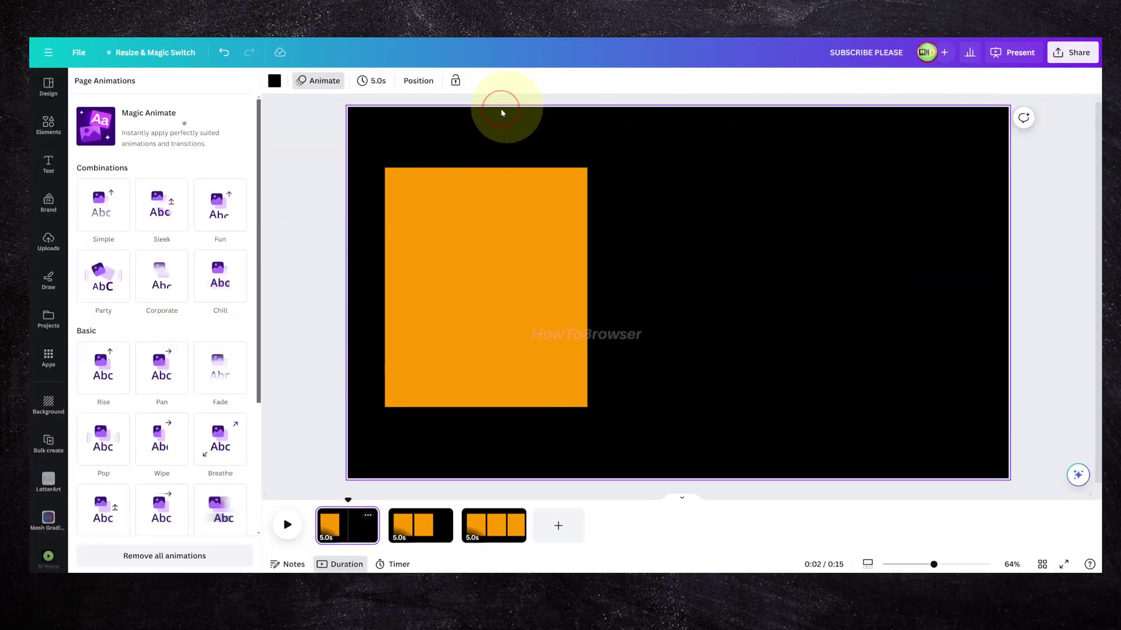
pyautogui.click(314, 80)
pyautogui.click(313, 81)
pyautogui.click(100, 228)
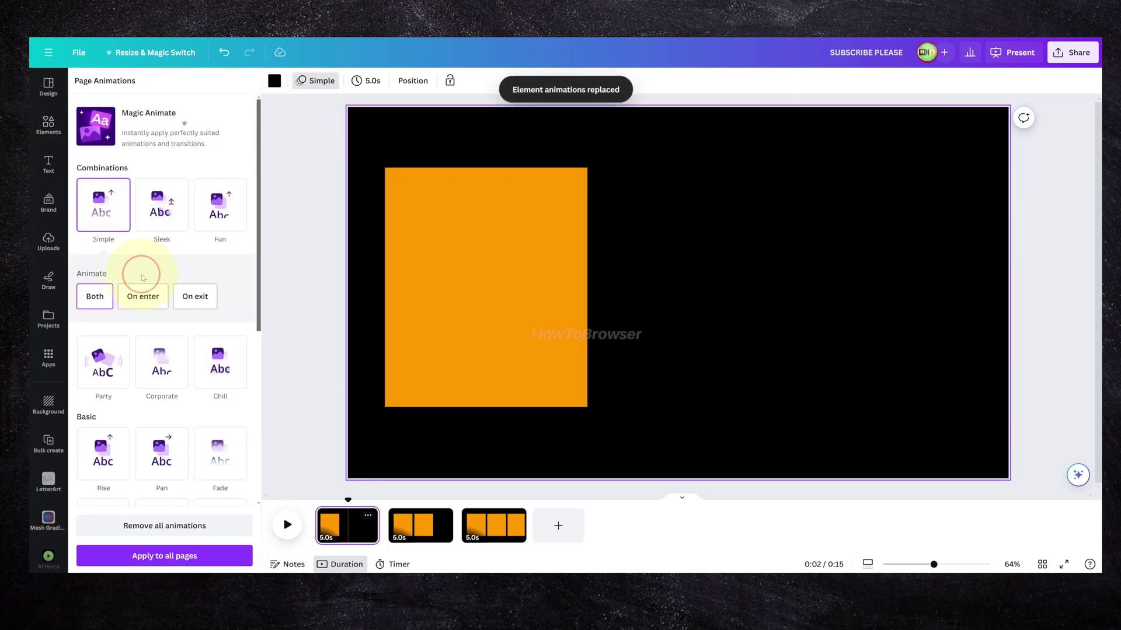
# Step: Reapply the Rise animation to page 1's rectangle for both enter and exit, at about a third of the speed range
pyautogui.click(511, 252)
pyautogui.click(107, 216)
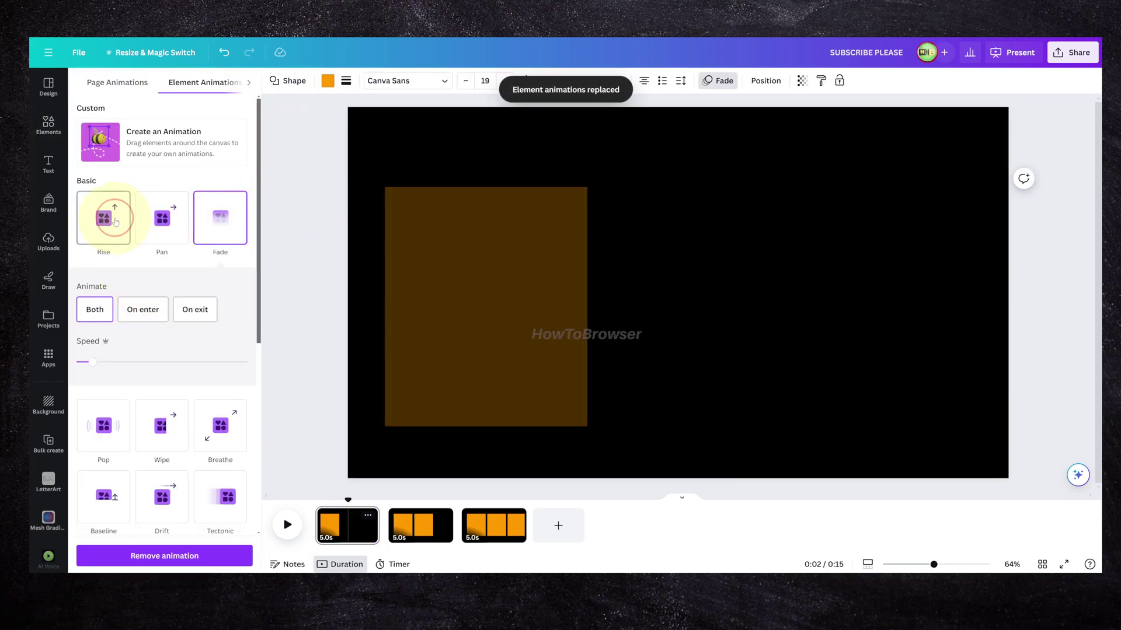
pyautogui.click(458, 243)
pyautogui.click(123, 261)
pyautogui.moveTo(140, 359); pyautogui.dragTo(137, 360)
# Step: Present the design full screen to check page 1's reapplied Rise animation, exit the presentation, and return to page 1 after glancing at pages 2 and 3
pyautogui.click(1013, 52)
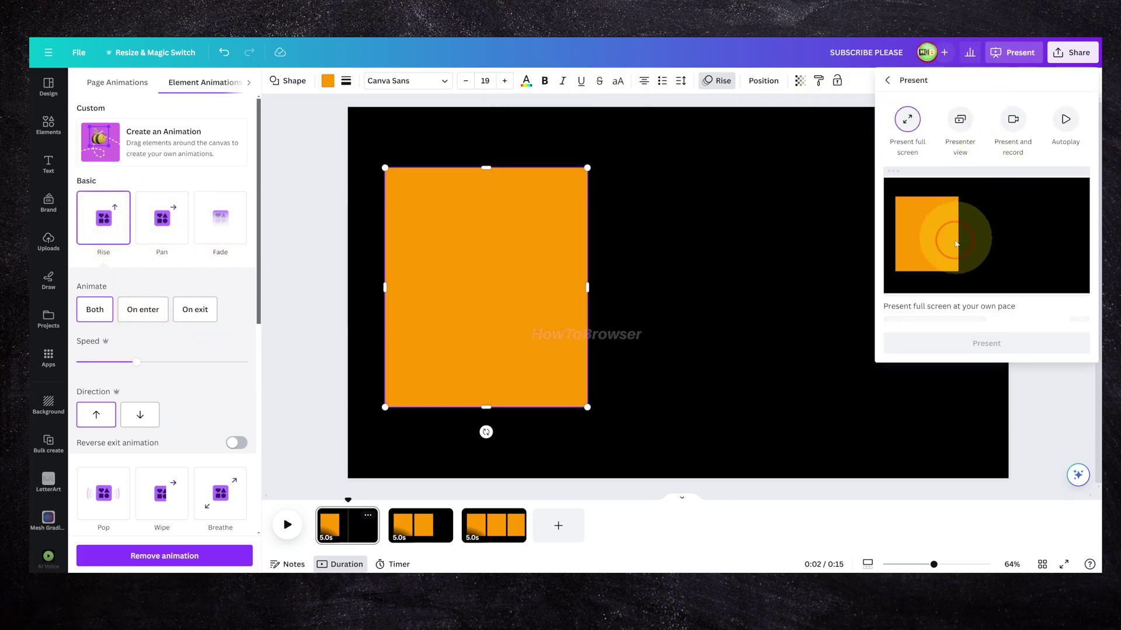
pyautogui.click(934, 343)
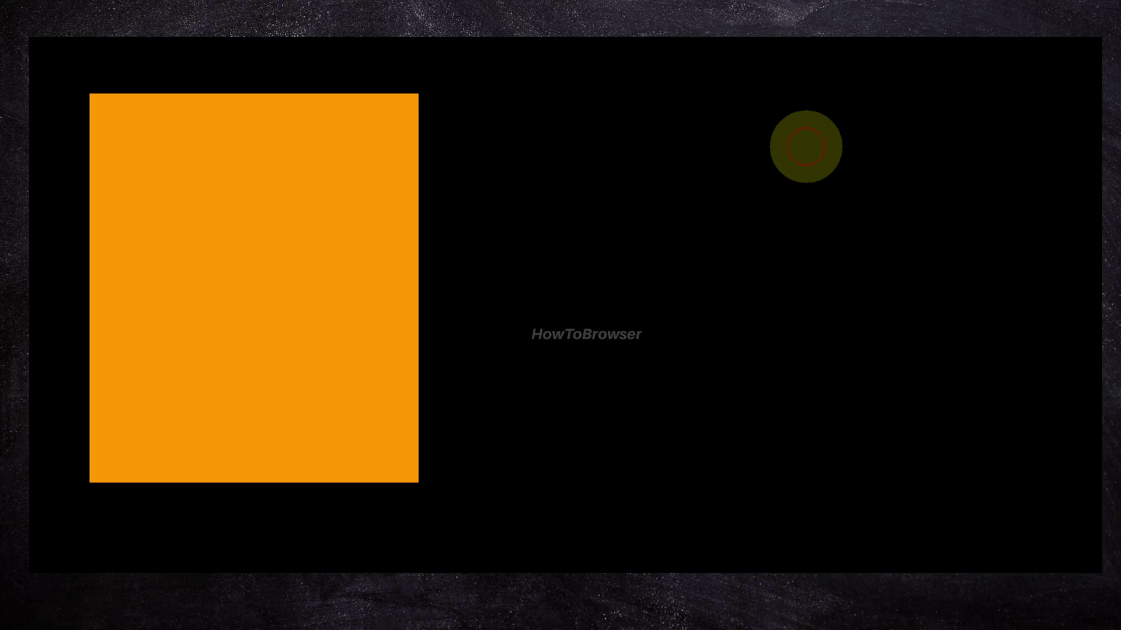
pyautogui.press('Escape')
pyautogui.click(425, 512)
pyautogui.click(490, 529)
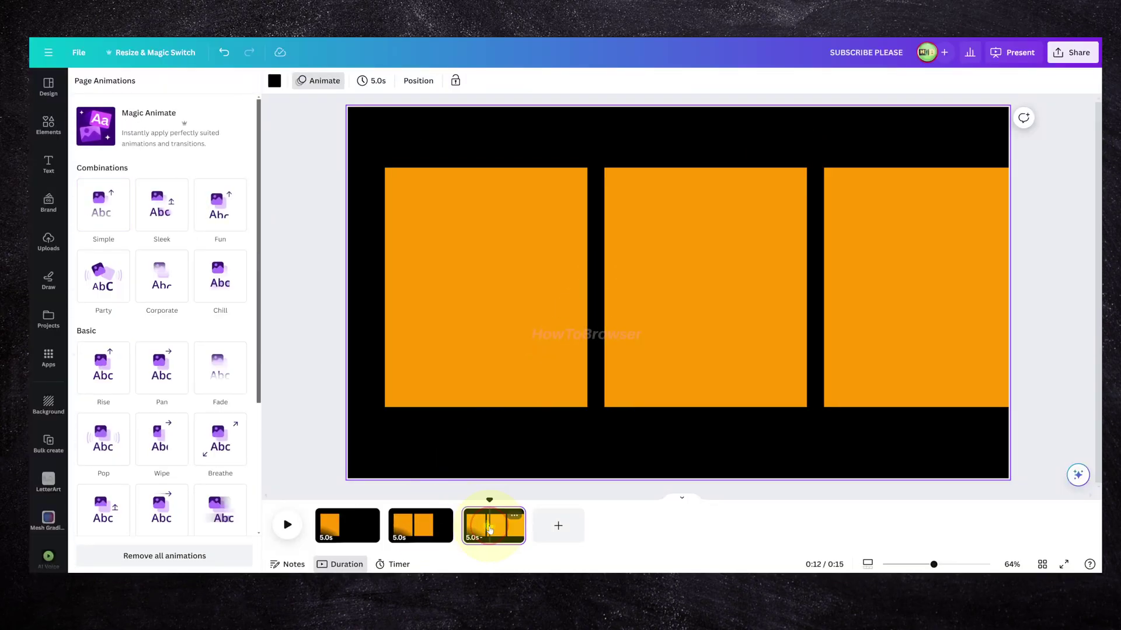
pyautogui.click(348, 525)
pyautogui.click(1029, 86)
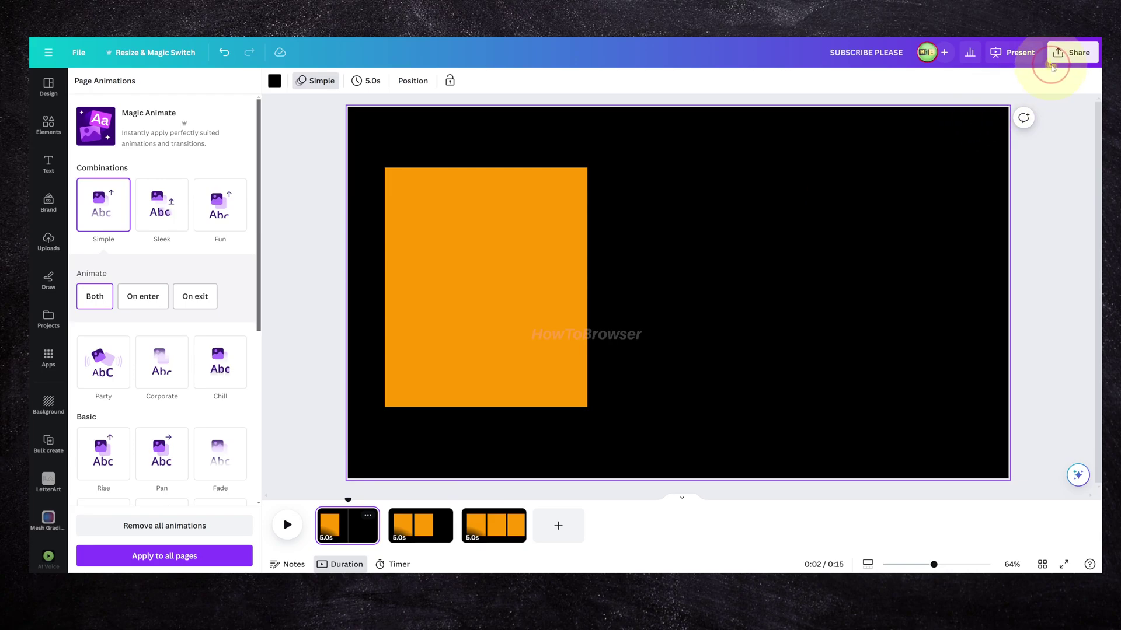
pyautogui.click(1052, 68)
pyautogui.click(934, 325)
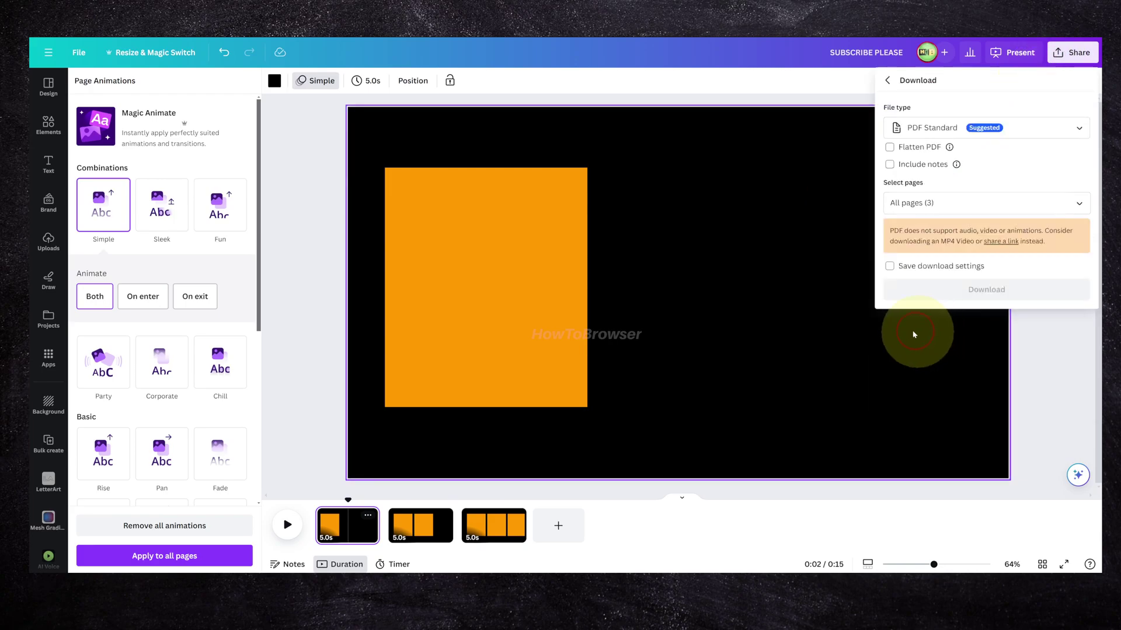
pyautogui.click(865, 275)
# Step: Present full screen from page 1 again, advance through to page 3 to review the rectangles' entrances, and exit
pyautogui.click(1013, 53)
pyautogui.click(986, 333)
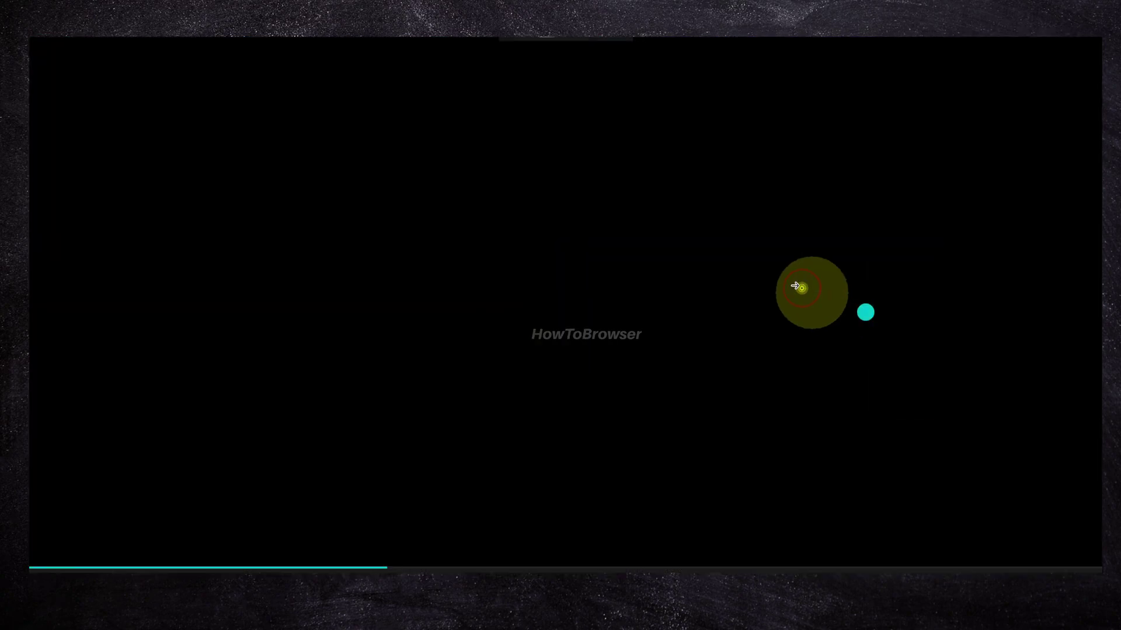
pyautogui.click(781, 279)
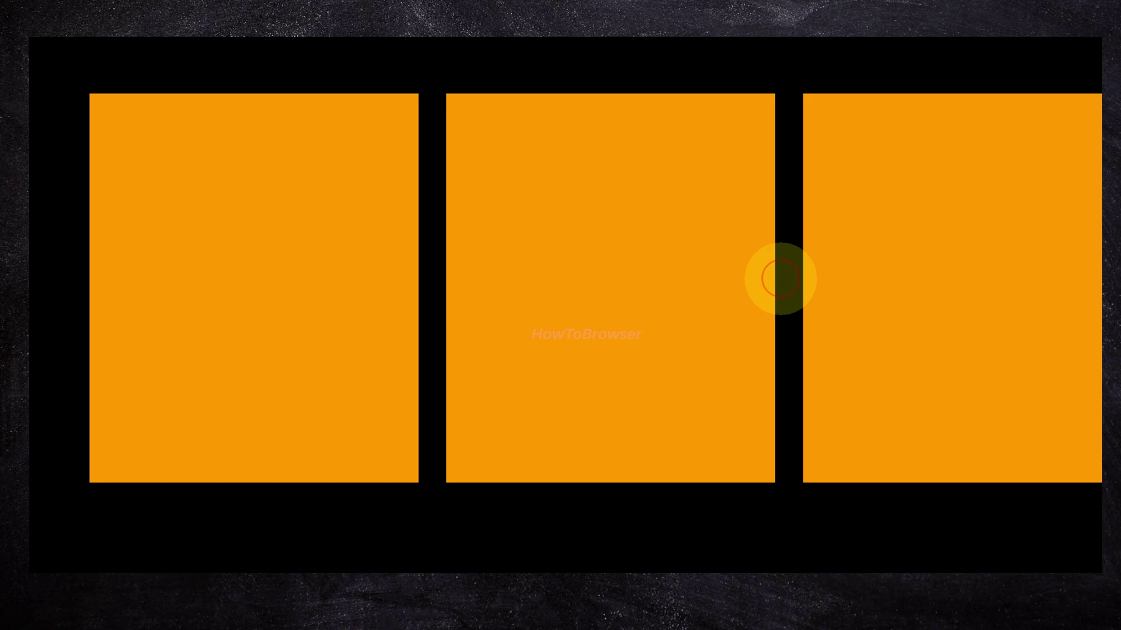
pyautogui.press('Escape')
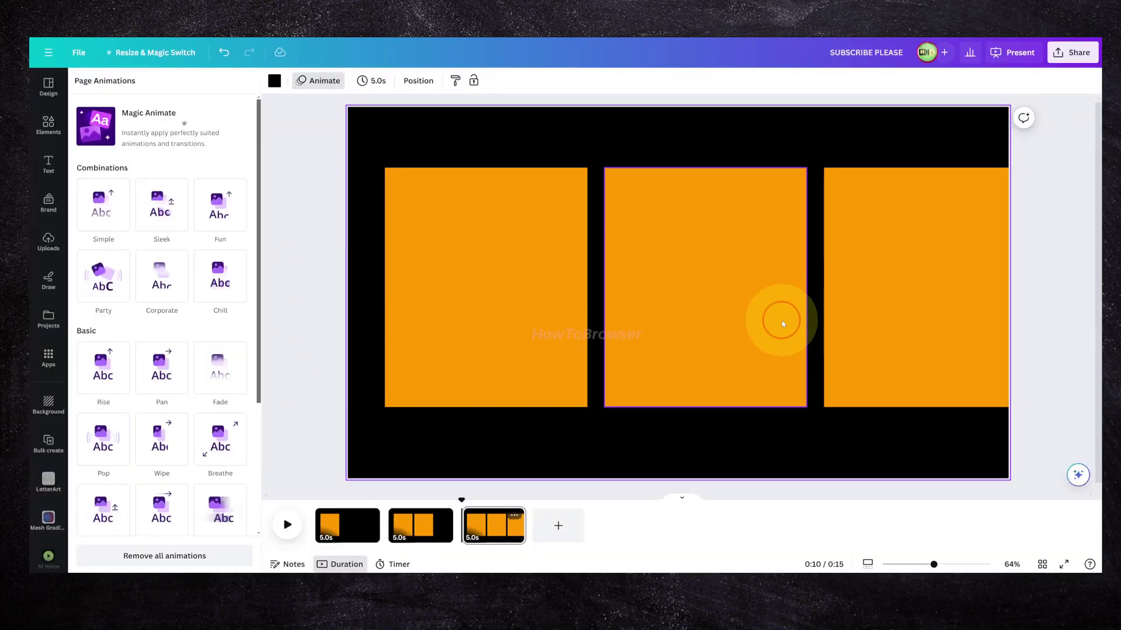
pyautogui.scroll(2, 785, 322)
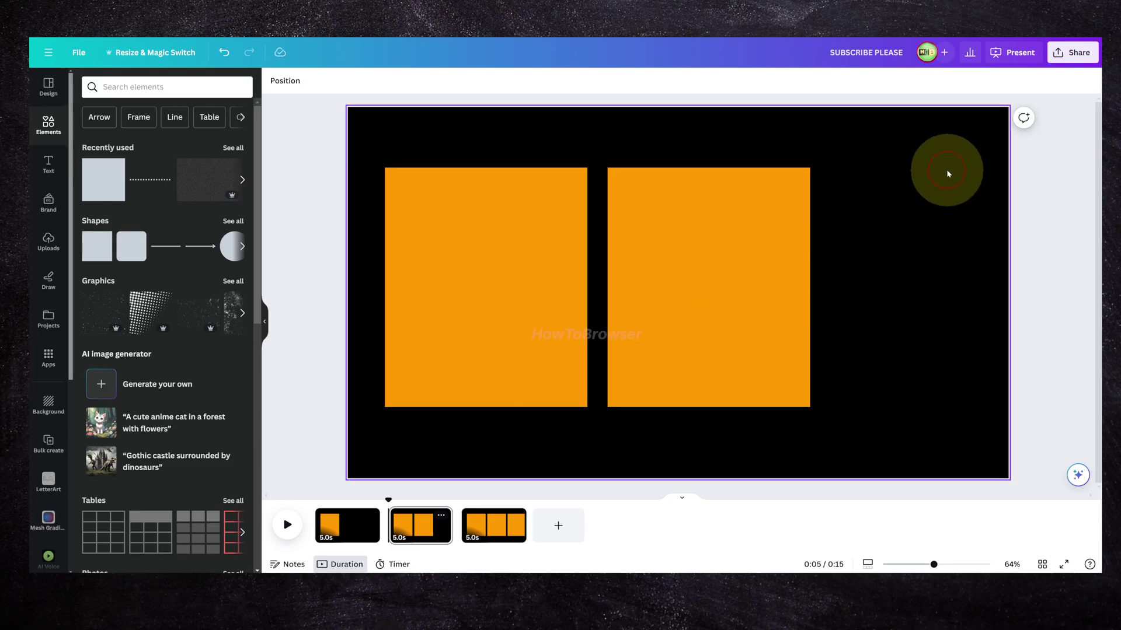
pyautogui.moveTo(962, 209); pyautogui.dragTo(478, 346)
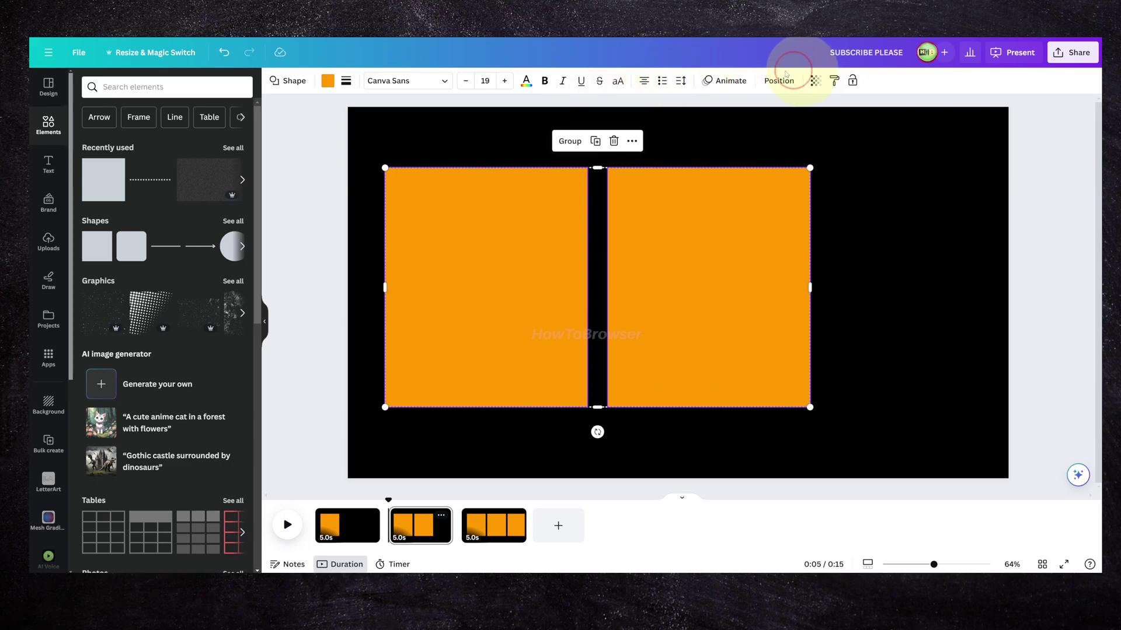
pyautogui.click(916, 167)
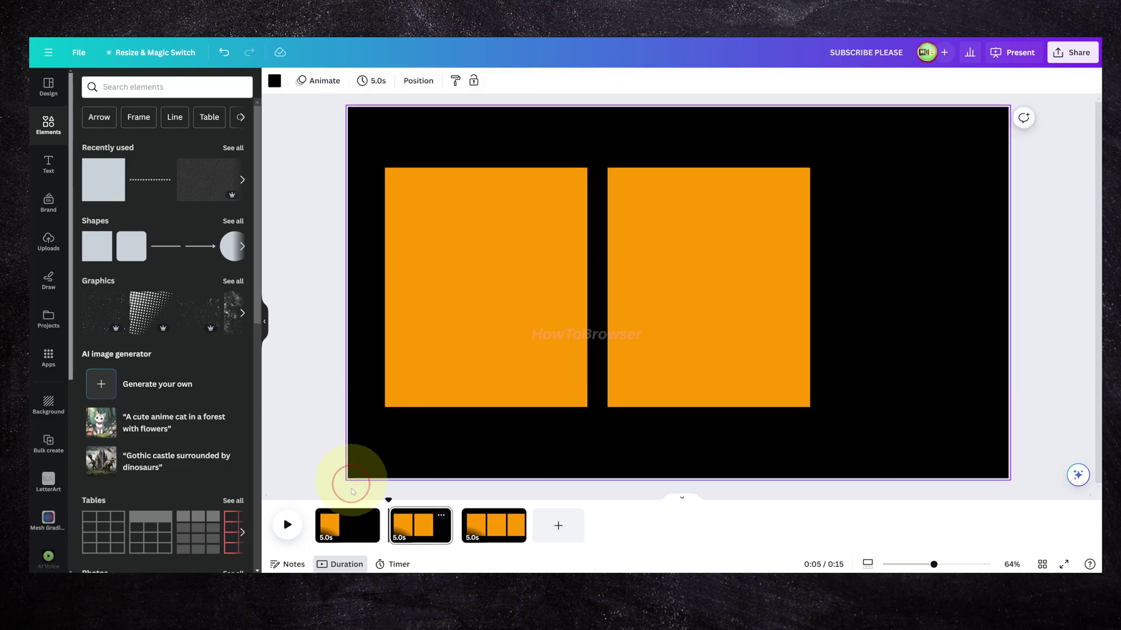
pyautogui.click(421, 521)
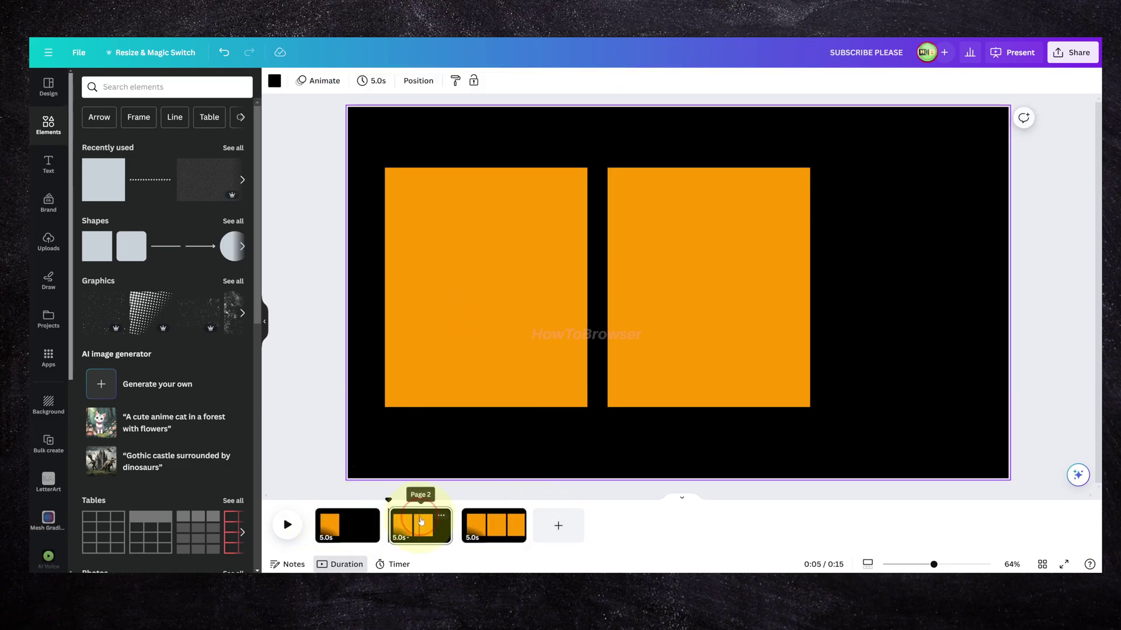
pyautogui.click(407, 473)
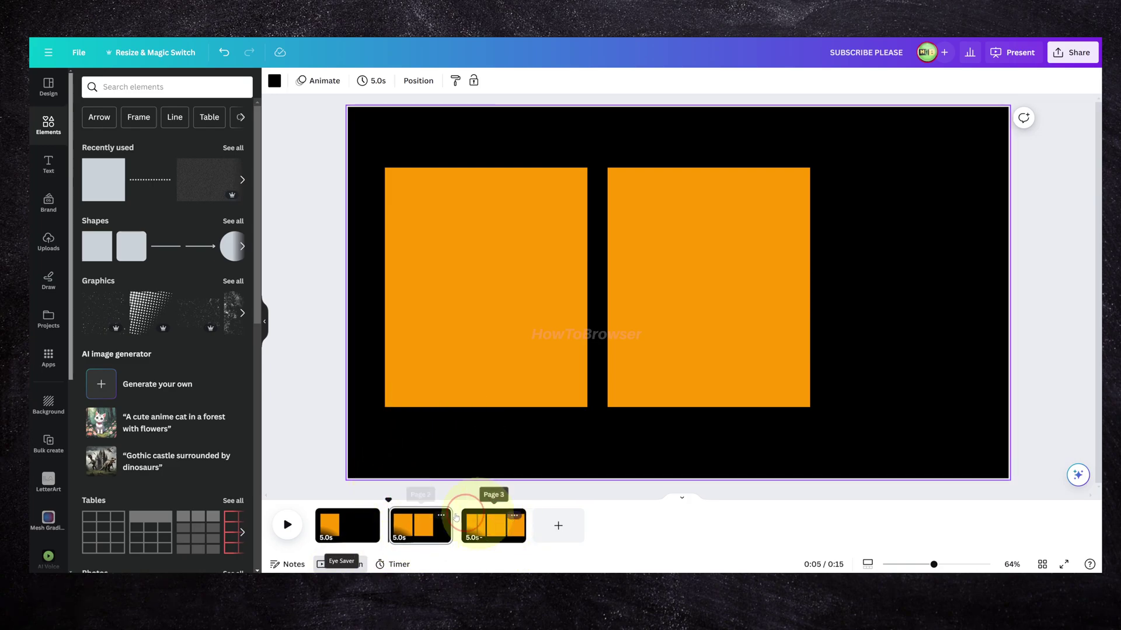
pyautogui.click(533, 531)
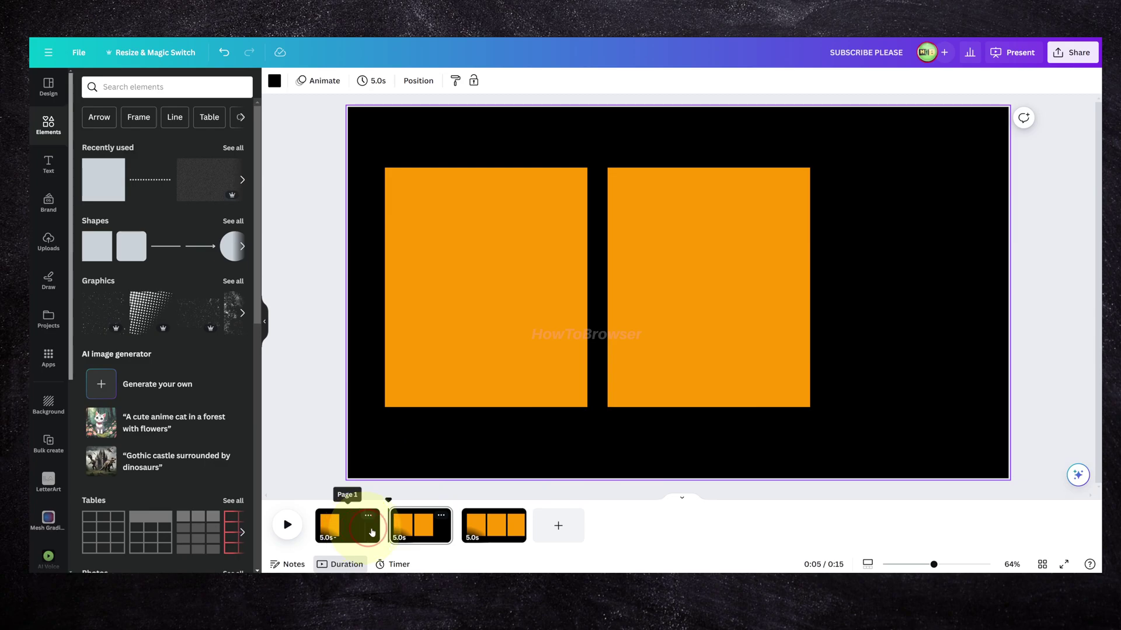
pyautogui.click(416, 532)
pyautogui.click(447, 357)
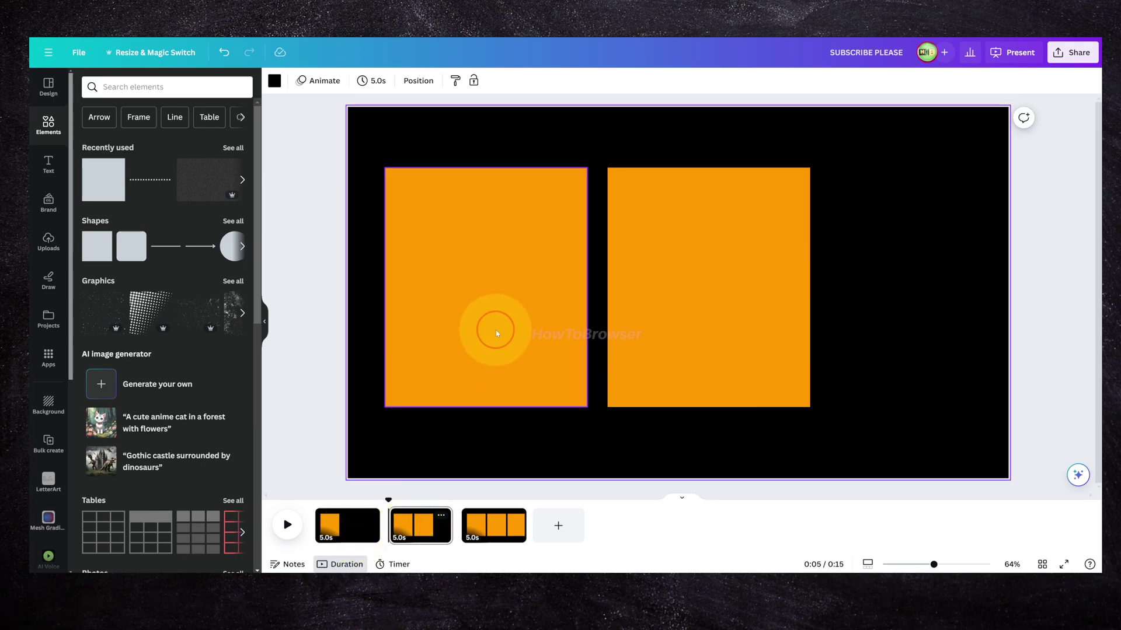
pyautogui.click(665, 283)
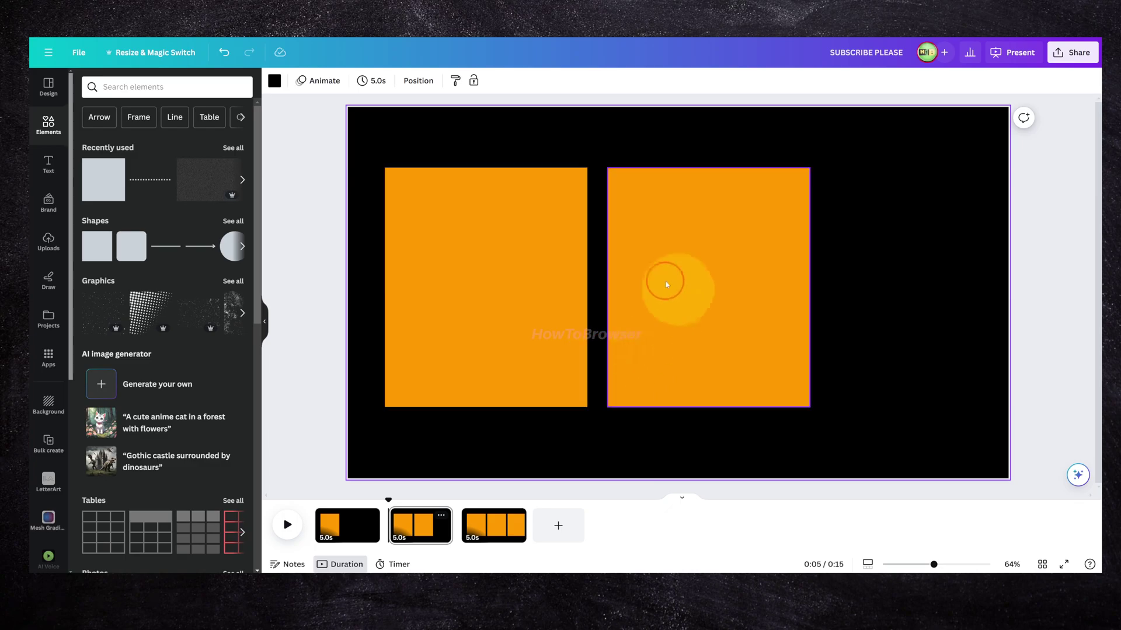
pyautogui.click(737, 268)
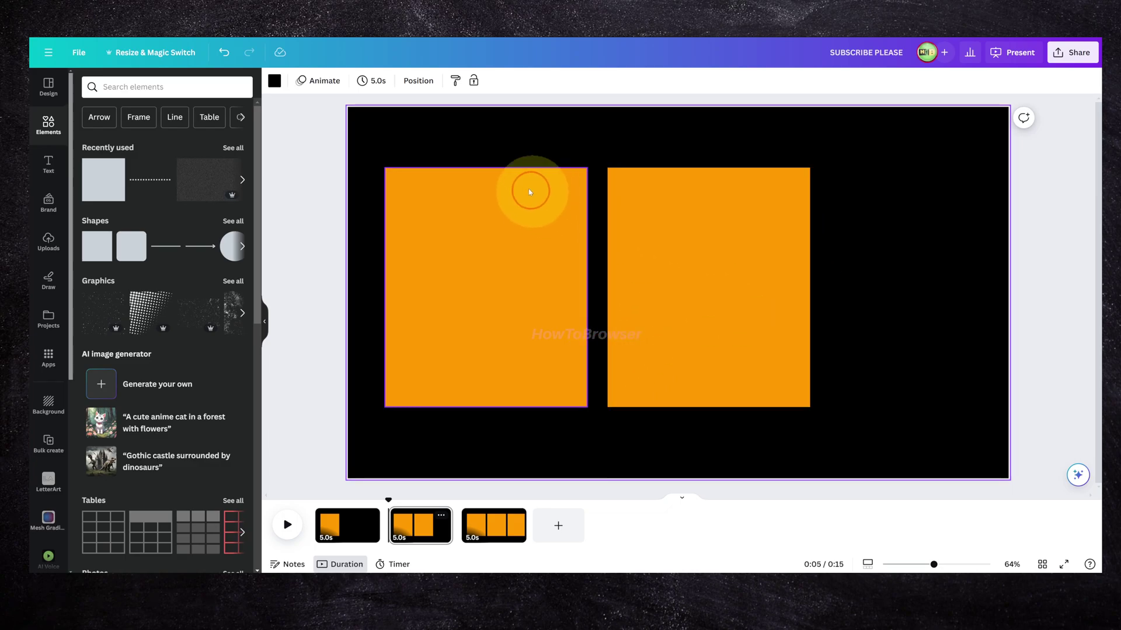
# Step: Add a default heading text to page 2 and place it in the middle of the first orange rectangle
pyautogui.click(49, 171)
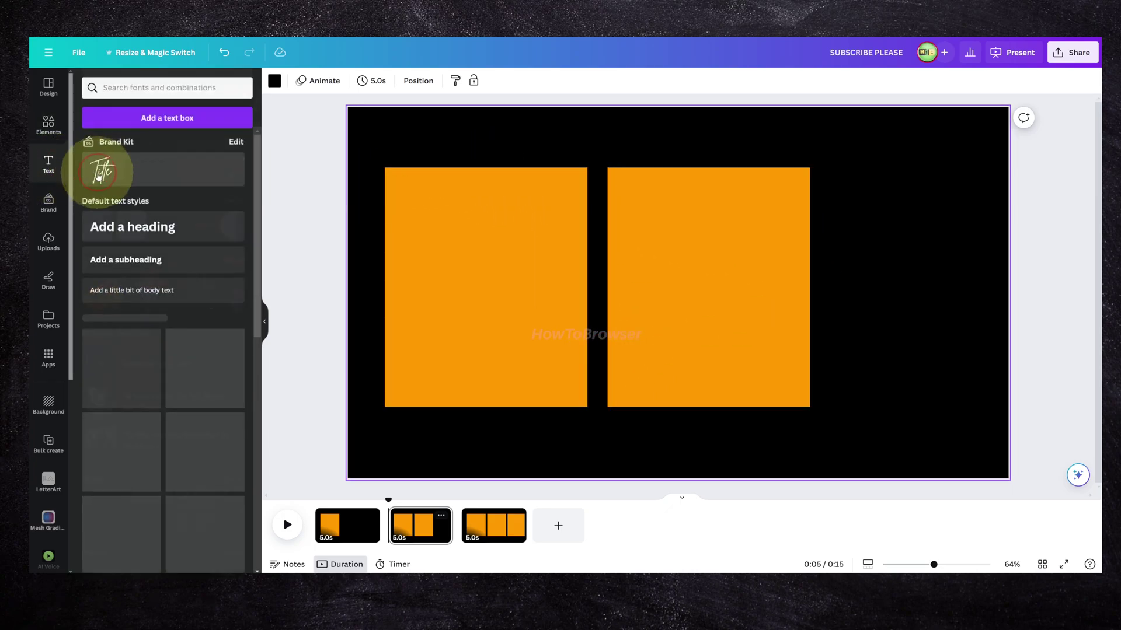
pyautogui.click(134, 227)
pyautogui.moveTo(824, 267); pyautogui.dragTo(497, 284)
pyautogui.click(896, 335)
# Step: Apply a Rise animation to page 2's first rectangle and its heading together, on enter and exit, at about a third of the speed range
pyautogui.moveTo(581, 463); pyautogui.dragTo(445, 243)
pyautogui.moveTo(359, 171); pyautogui.dragTo(522, 356)
pyautogui.click(713, 81)
pyautogui.click(108, 216)
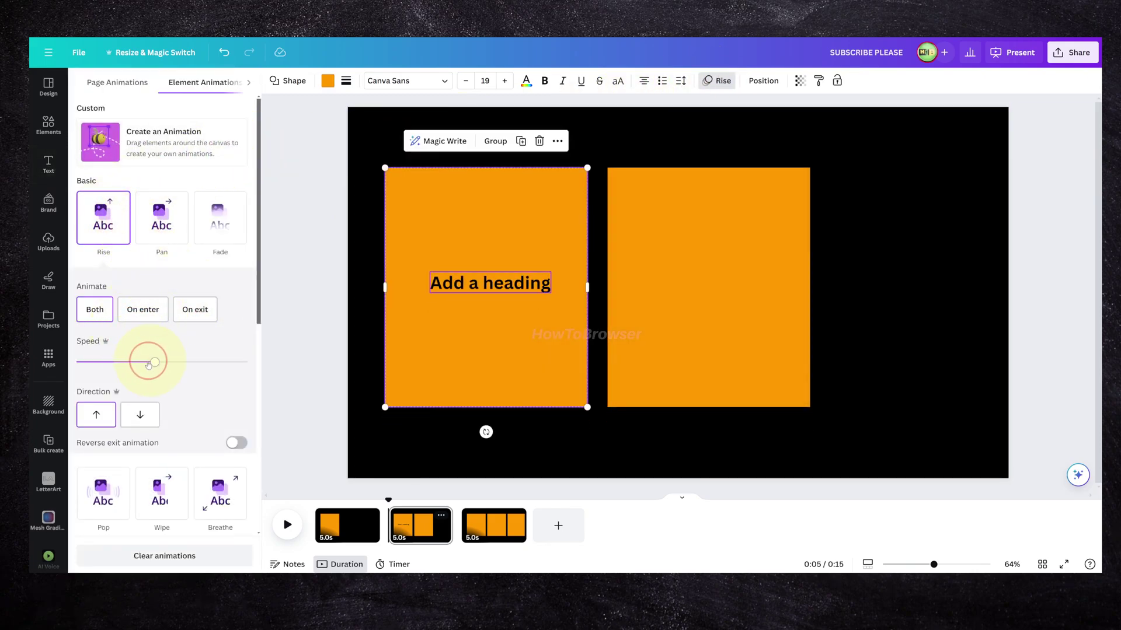
pyautogui.moveTo(151, 363); pyautogui.dragTo(129, 362)
pyautogui.click(671, 284)
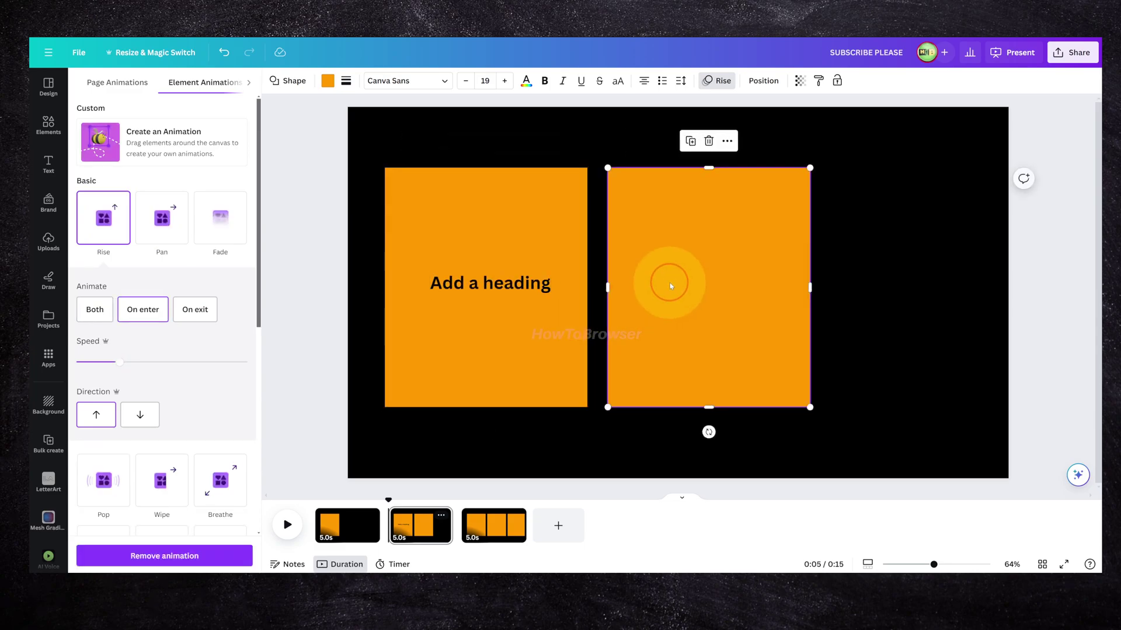
pyautogui.click(506, 301)
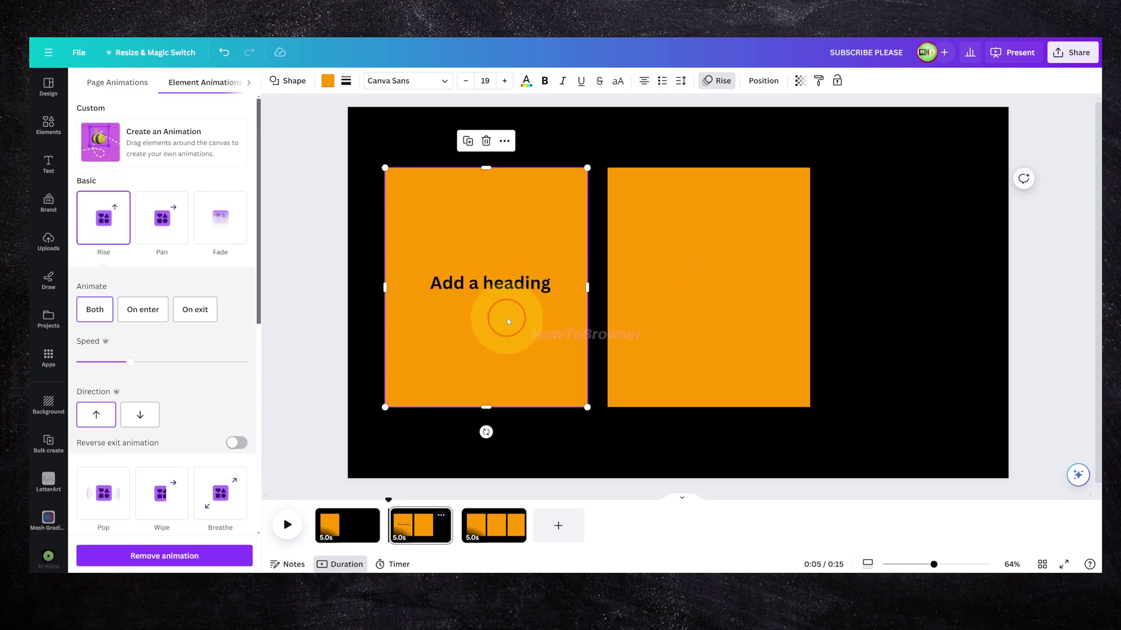
# Step: Replace page 2's second rectangle with a copy of the first rectangle and its heading, placed beside the original
pyautogui.click(713, 287)
pyautogui.press('Delete')
pyautogui.click(489, 340)
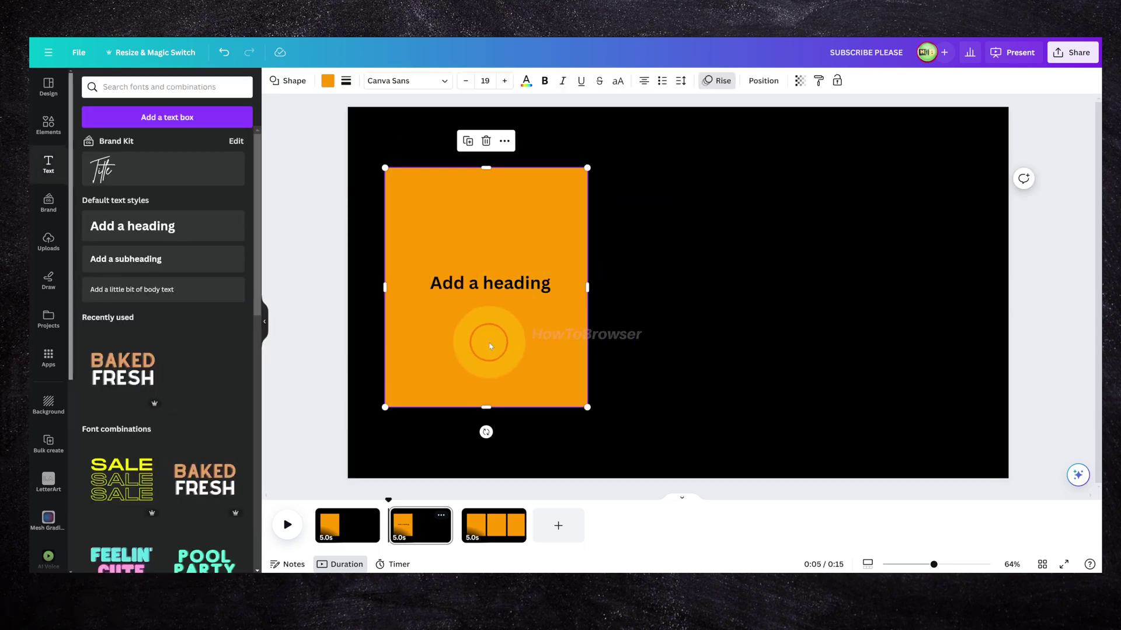
pyautogui.moveTo(489, 337); pyautogui.dragTo(583, 340)
pyautogui.hotkey('ctrl', 'z')
pyautogui.moveTo(668, 226); pyautogui.dragTo(694, 339)
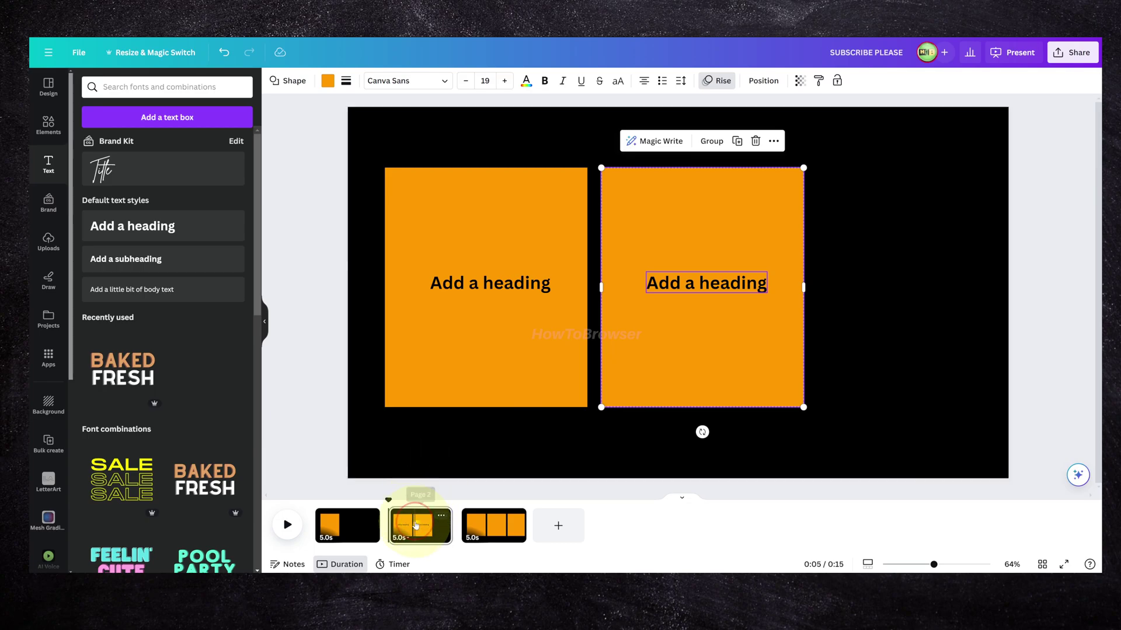
# Step: Delete all three orange rectangles from page 3
pyautogui.click(416, 526)
pyautogui.click(435, 449)
pyautogui.click(486, 527)
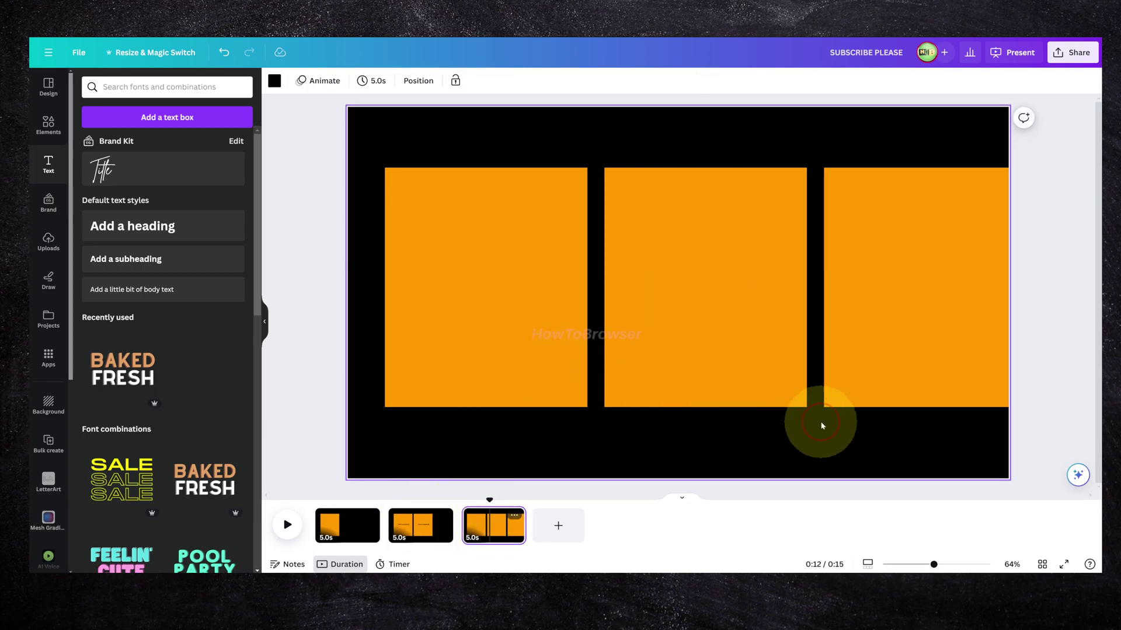
pyautogui.click(853, 406)
pyautogui.keyDown('shift'); pyautogui.click(688, 360); pyautogui.keyUp('shift')
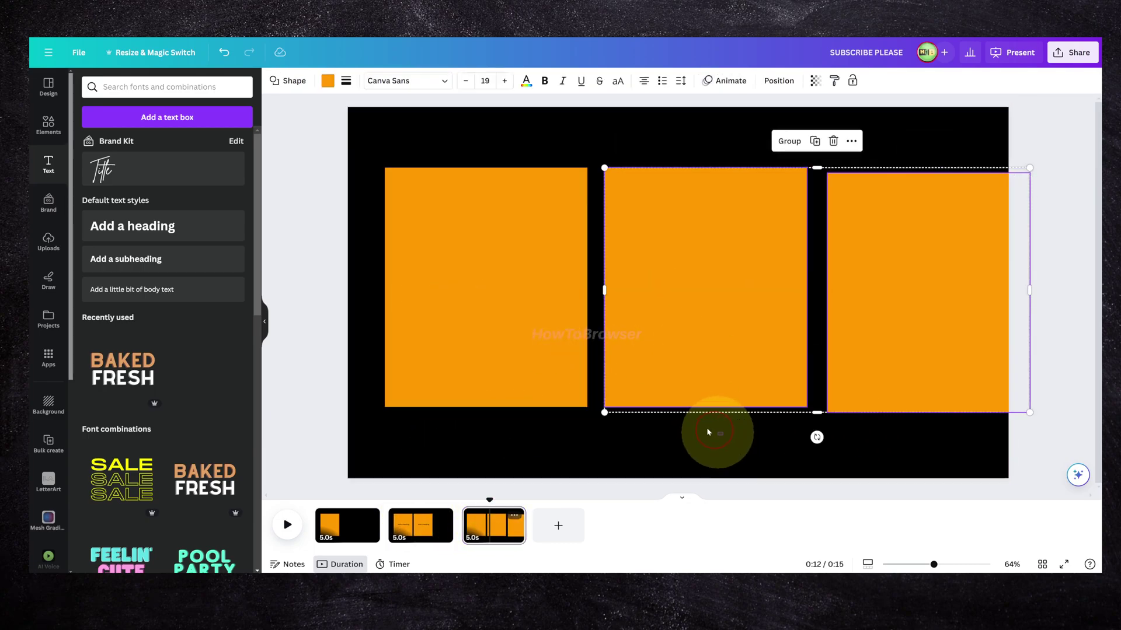
pyautogui.keyDown('shift'); pyautogui.click(838, 355); pyautogui.keyUp('shift')
pyautogui.hotkey('ctrl', 'a')
pyautogui.press('Delete')
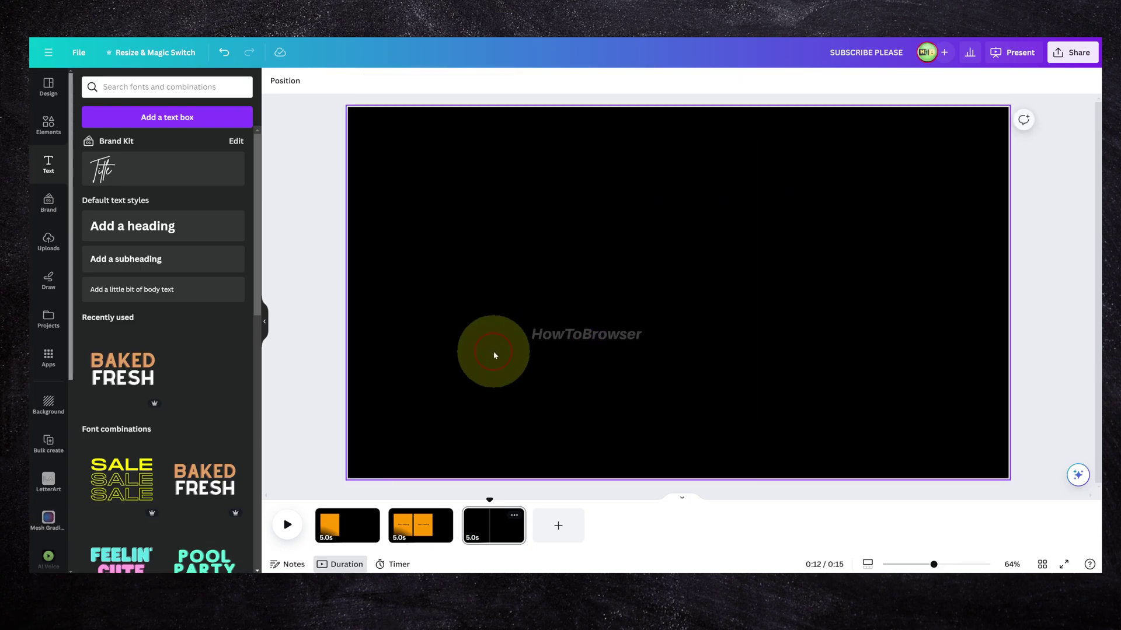
# Step: Copy the rectangle with its heading from page 2 to page 3 and arrange three such pairs side by side
pyautogui.click(409, 525)
pyautogui.click(687, 345)
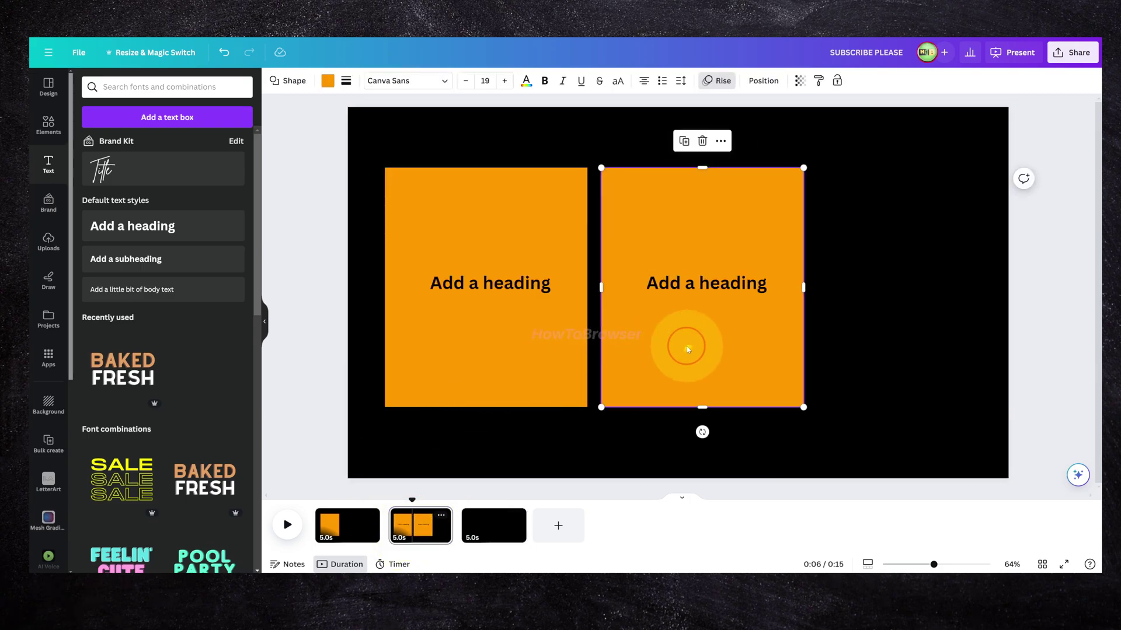
pyautogui.keyDown('shift'); pyautogui.click(755, 338); pyautogui.keyUp('shift')
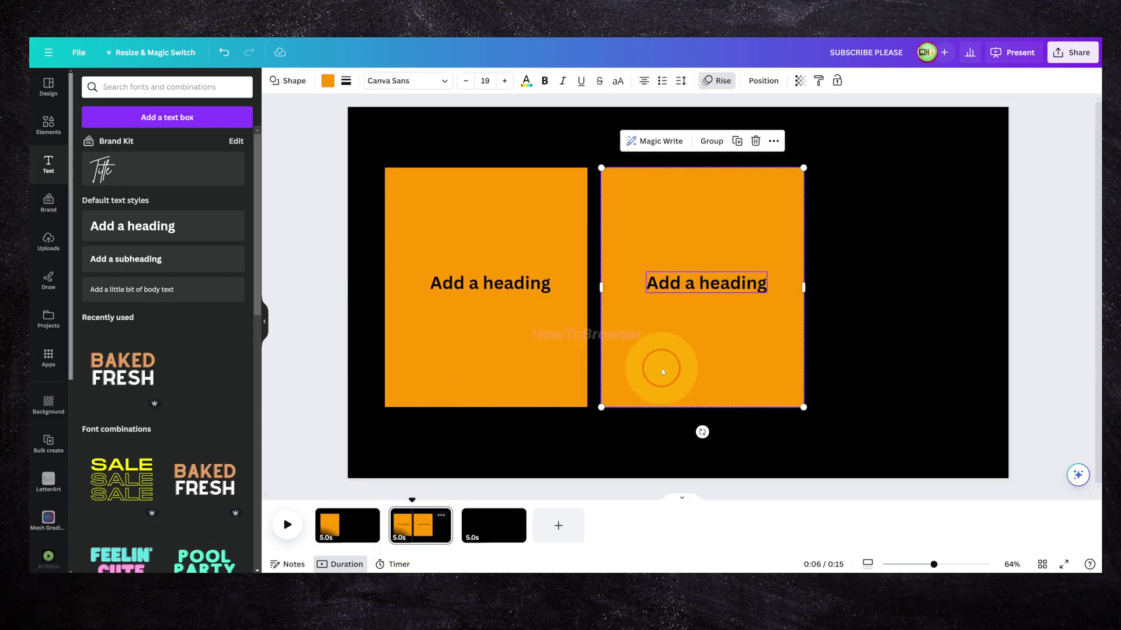
pyautogui.click(486, 527)
pyautogui.hotkey('ctrl', 'v')
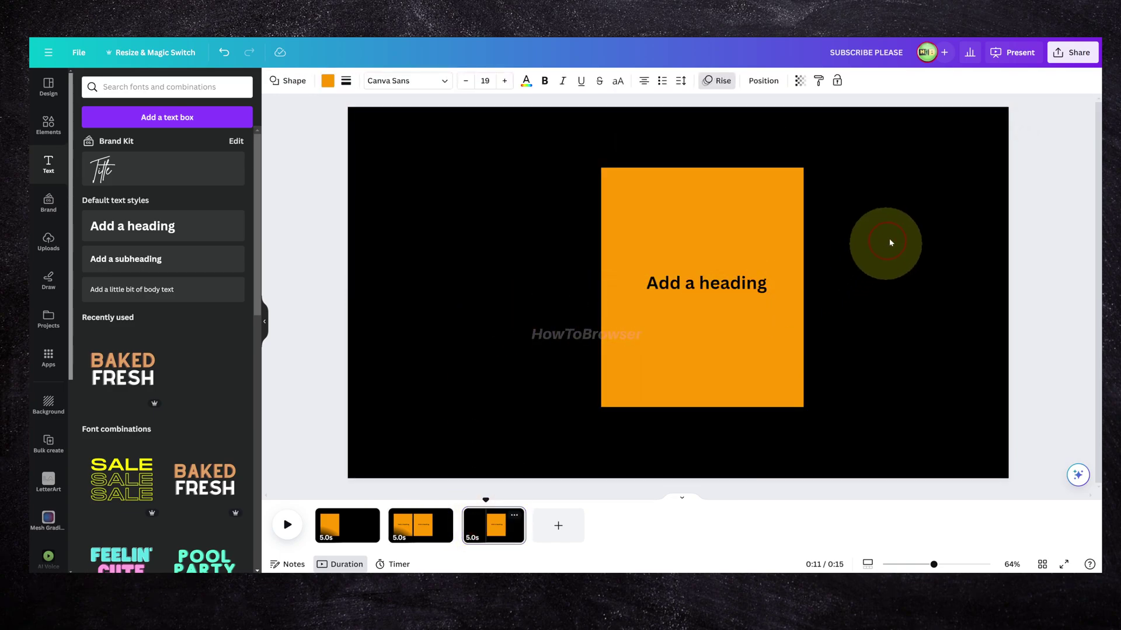
pyautogui.click(680, 338)
pyautogui.moveTo(680, 338); pyautogui.dragTo(873, 349)
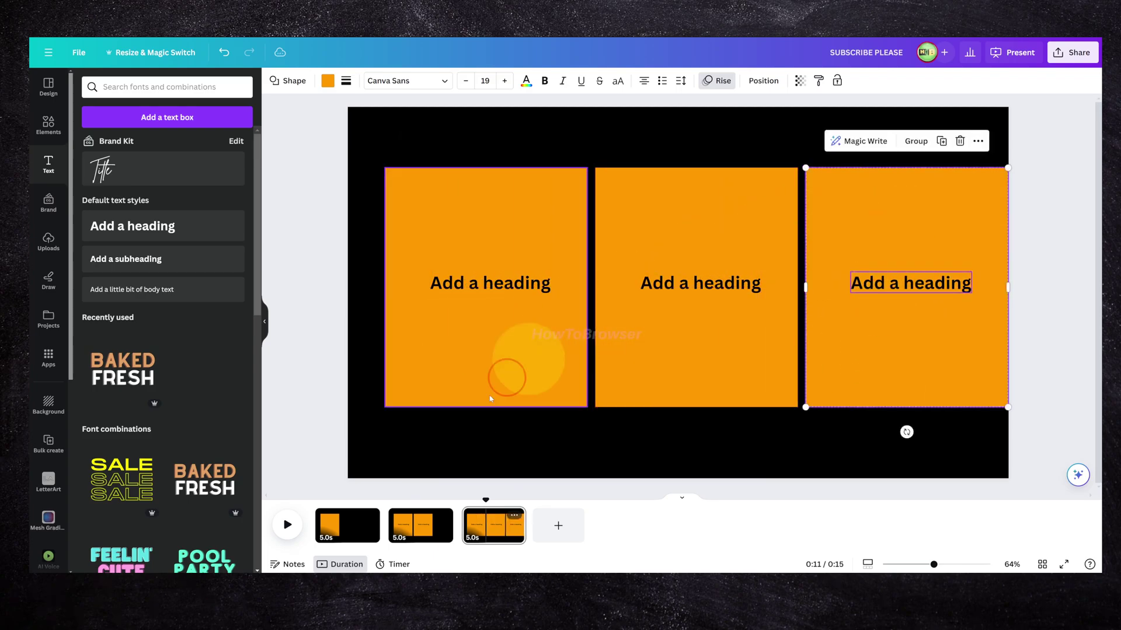
# Step: Set the Rise animation of page 2's second rectangle and its heading to play on both enter and exit
pyautogui.click(419, 525)
pyautogui.moveTo(713, 104); pyautogui.dragTo(443, 322)
pyautogui.moveTo(489, 131); pyautogui.dragTo(382, 429)
pyautogui.moveTo(726, 146); pyautogui.dragTo(592, 217)
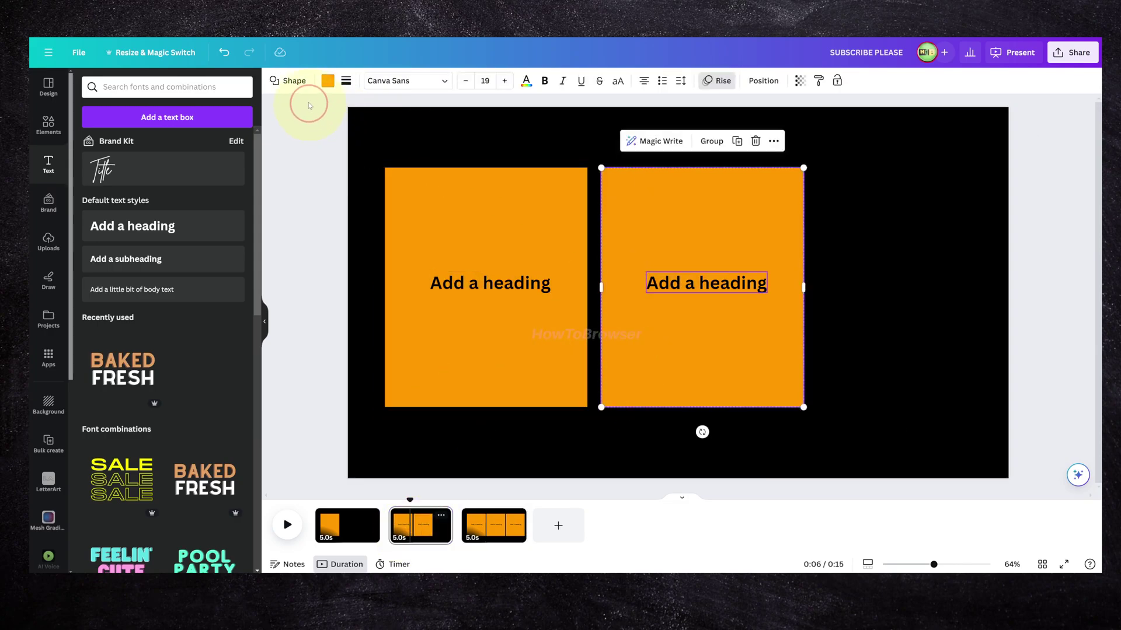
pyautogui.click(747, 89)
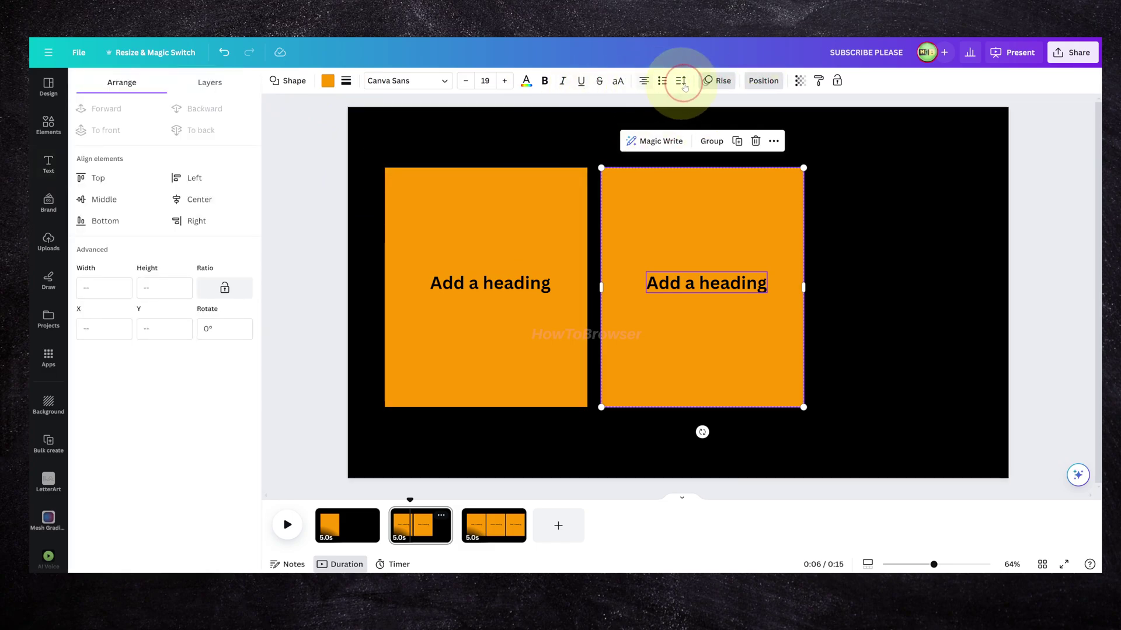
pyautogui.click(717, 82)
pyautogui.click(106, 315)
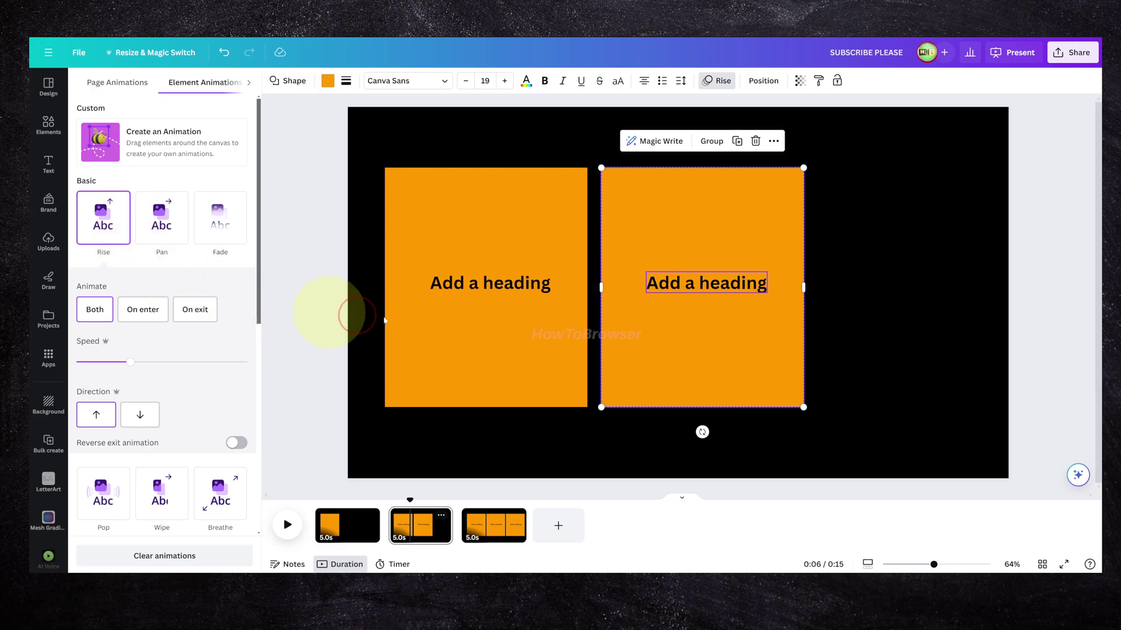
# Step: Remove the animation from page 2's first rectangle and switch to page 3
pyautogui.click(513, 325)
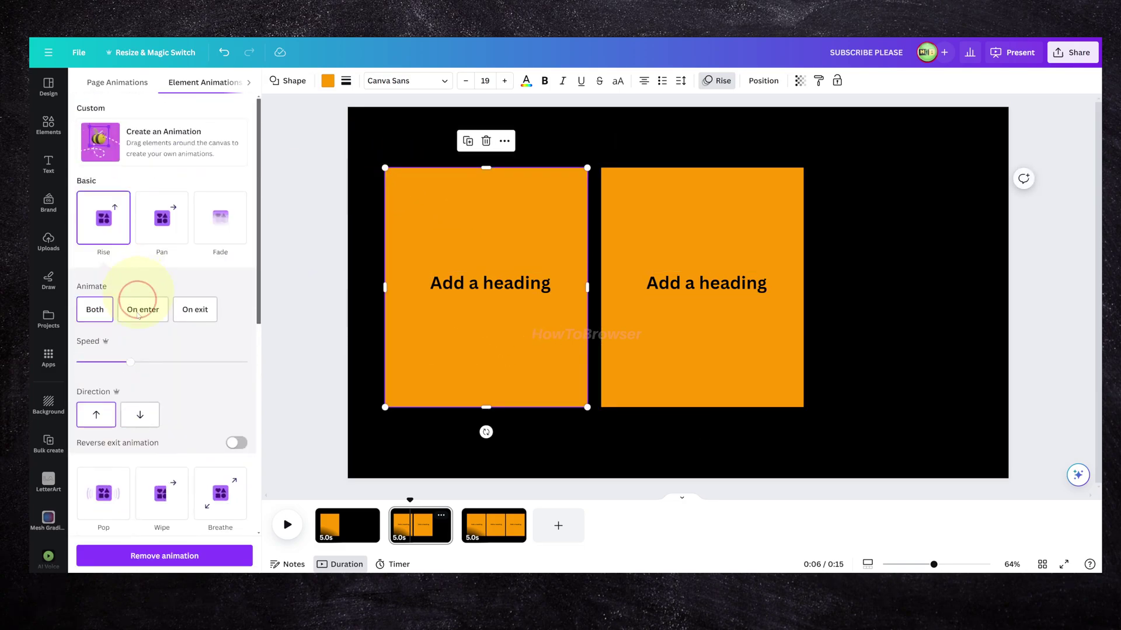
pyautogui.click(139, 556)
pyautogui.click(493, 526)
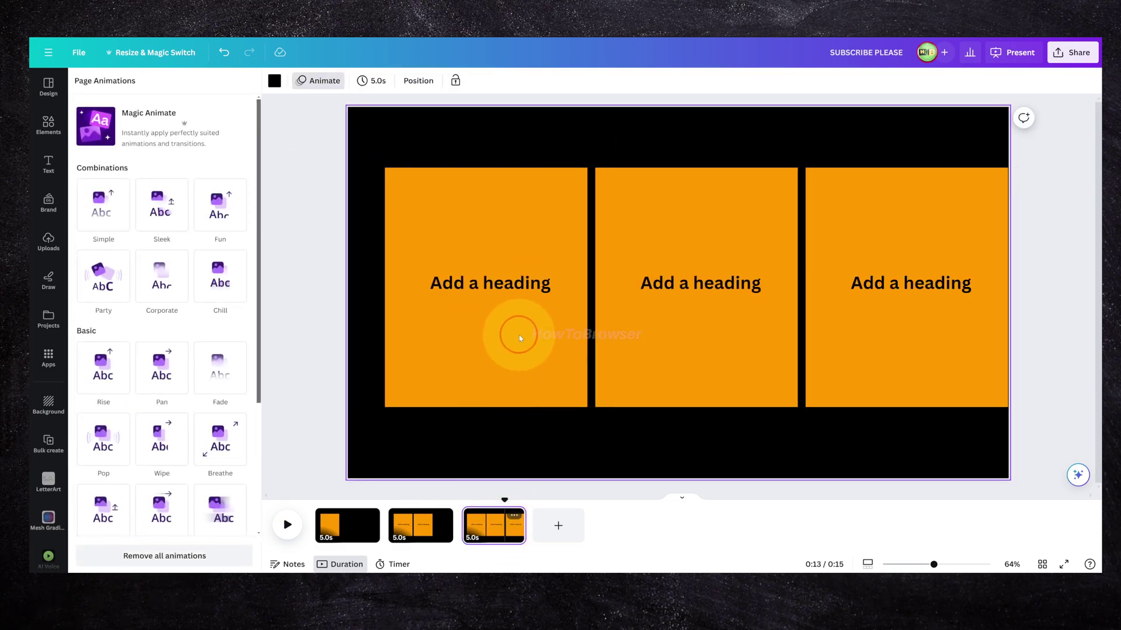
# Step: Clear the animations from page 3's first two rectangles and their headings
pyautogui.moveTo(673, 149); pyautogui.dragTo(386, 279)
pyautogui.click(164, 554)
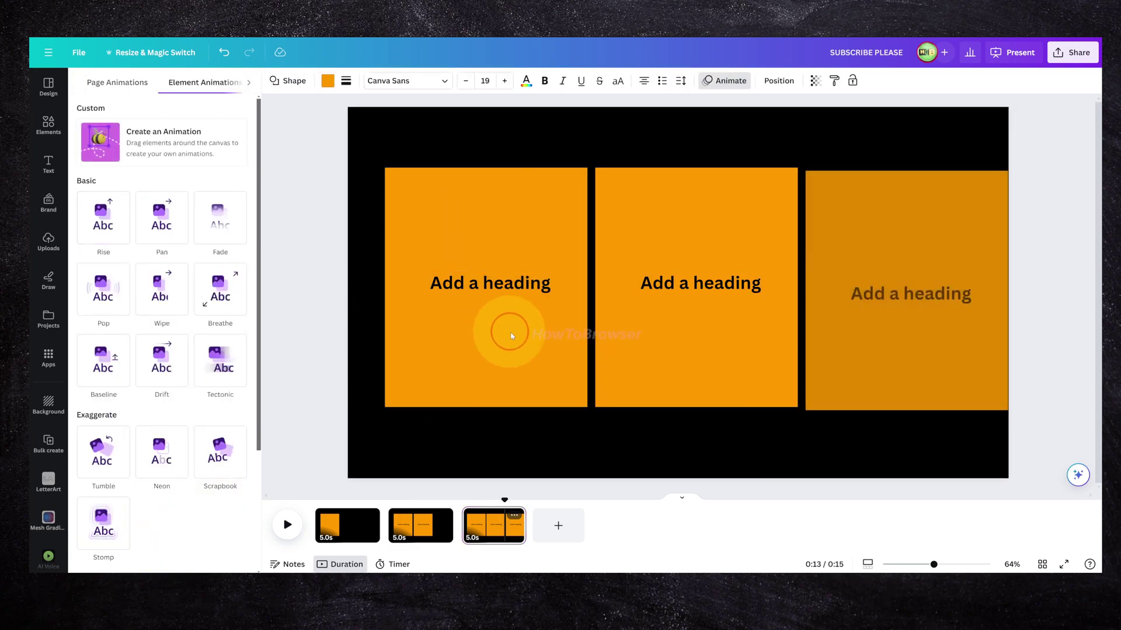
pyautogui.click(489, 497)
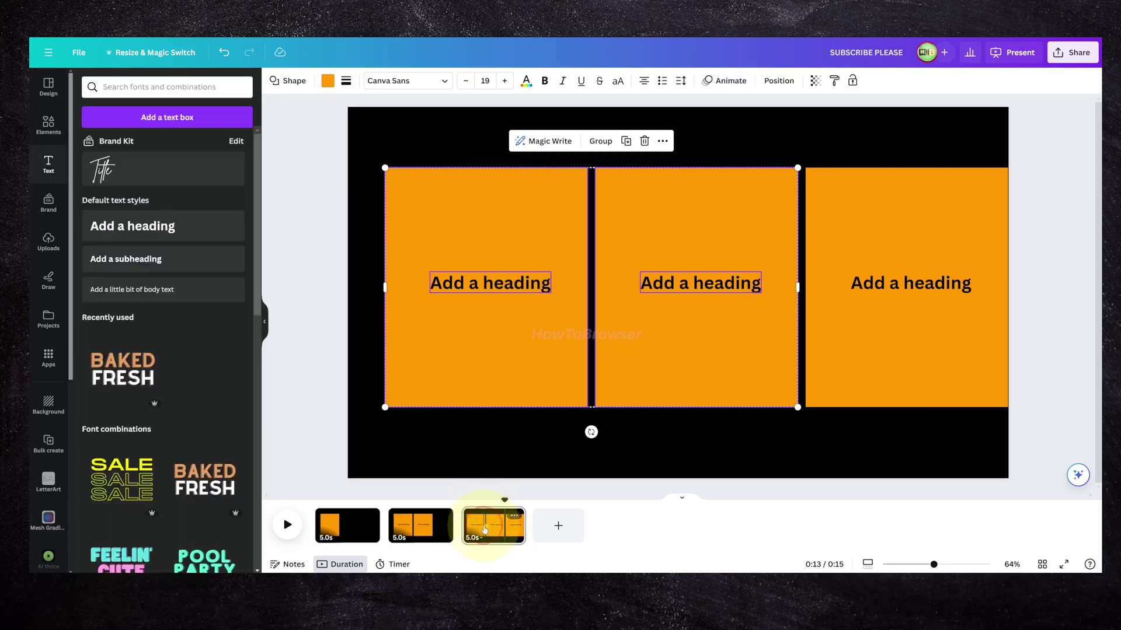
# Step: Group page 3's third rectangle with its heading
pyautogui.click(941, 155)
pyautogui.click(882, 292)
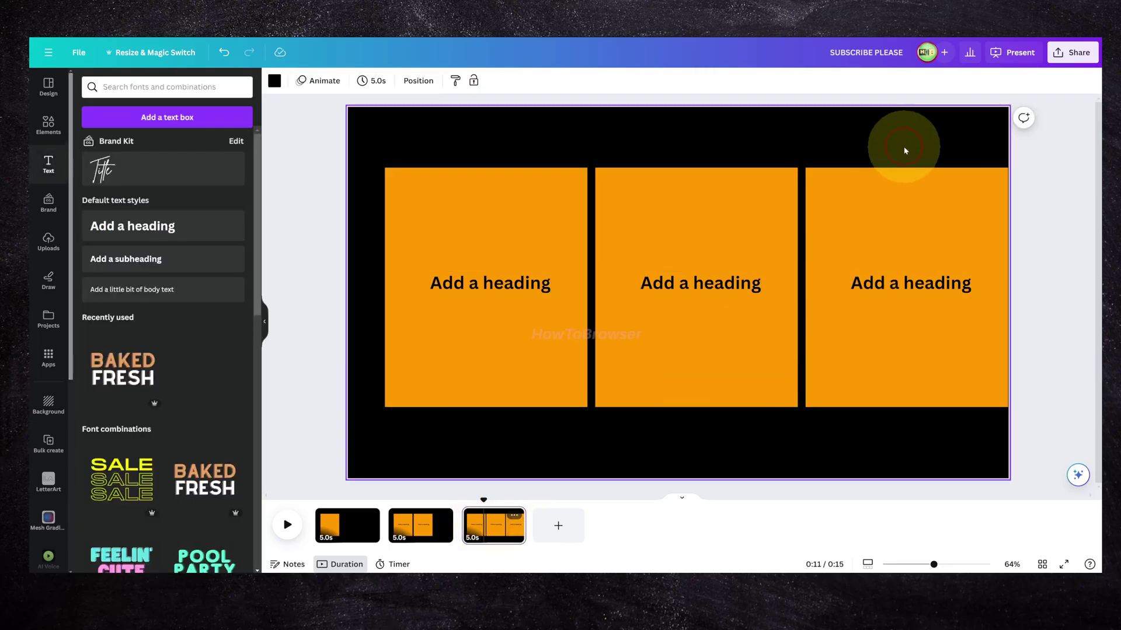
pyautogui.moveTo(901, 146); pyautogui.dragTo(800, 449)
pyautogui.rightClick(854, 244)
pyautogui.click(910, 143)
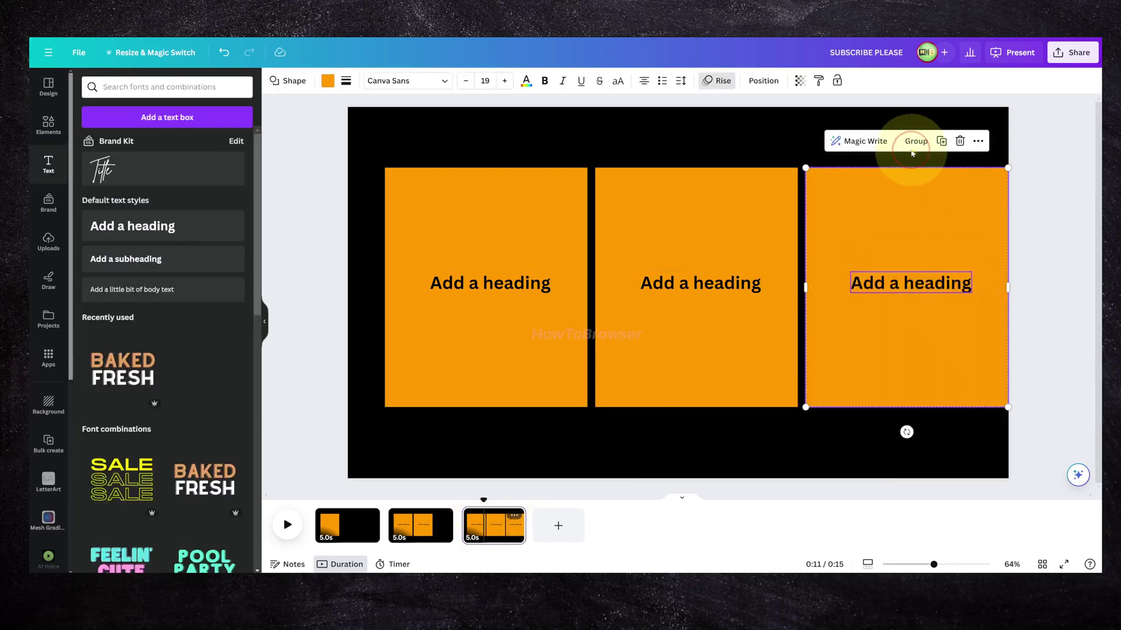
pyautogui.click(915, 141)
# Step: Copy the third group's style onto the second rectangle, and clear the animations from that rectangle and its heading
pyautogui.rightClick(888, 210)
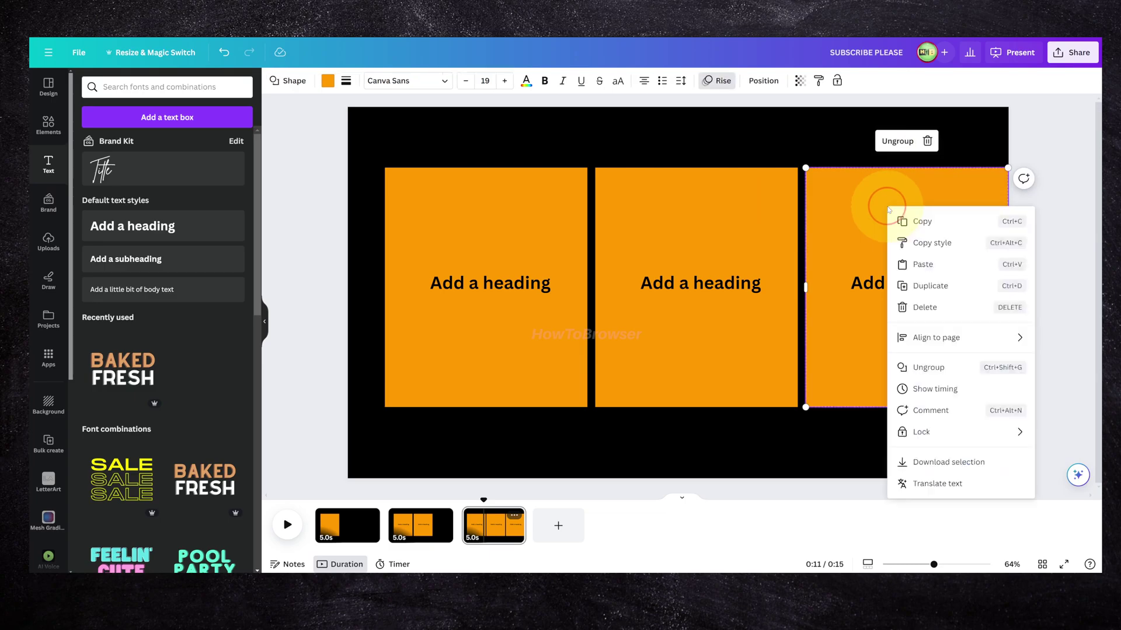
pyautogui.click(919, 244)
pyautogui.click(725, 238)
pyautogui.moveTo(796, 146); pyautogui.dragTo(643, 365)
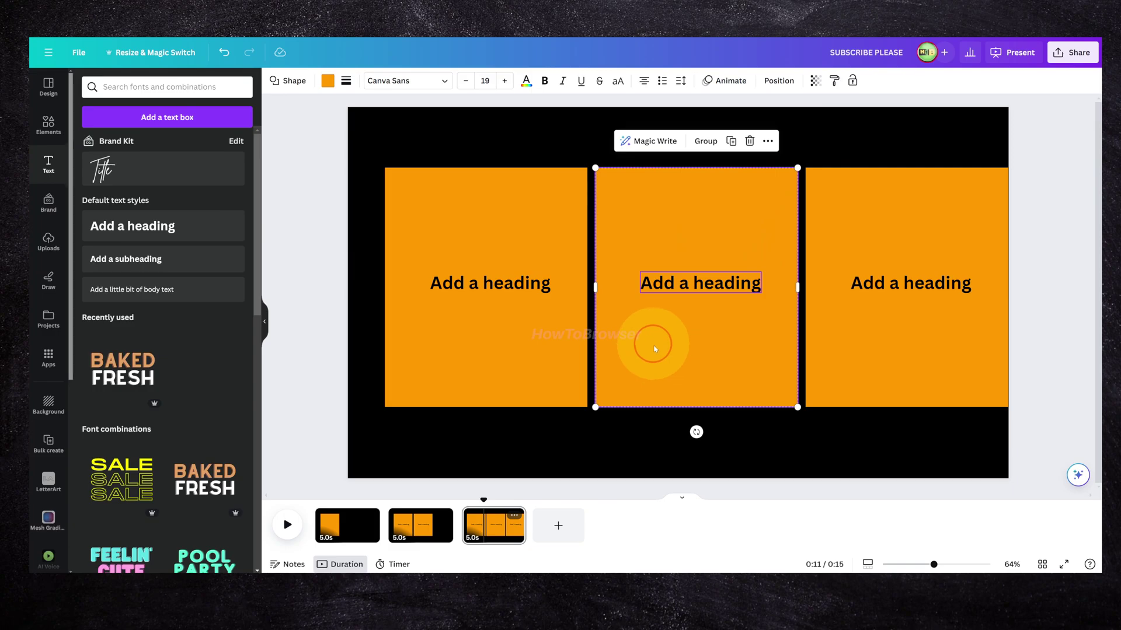
pyautogui.click(724, 80)
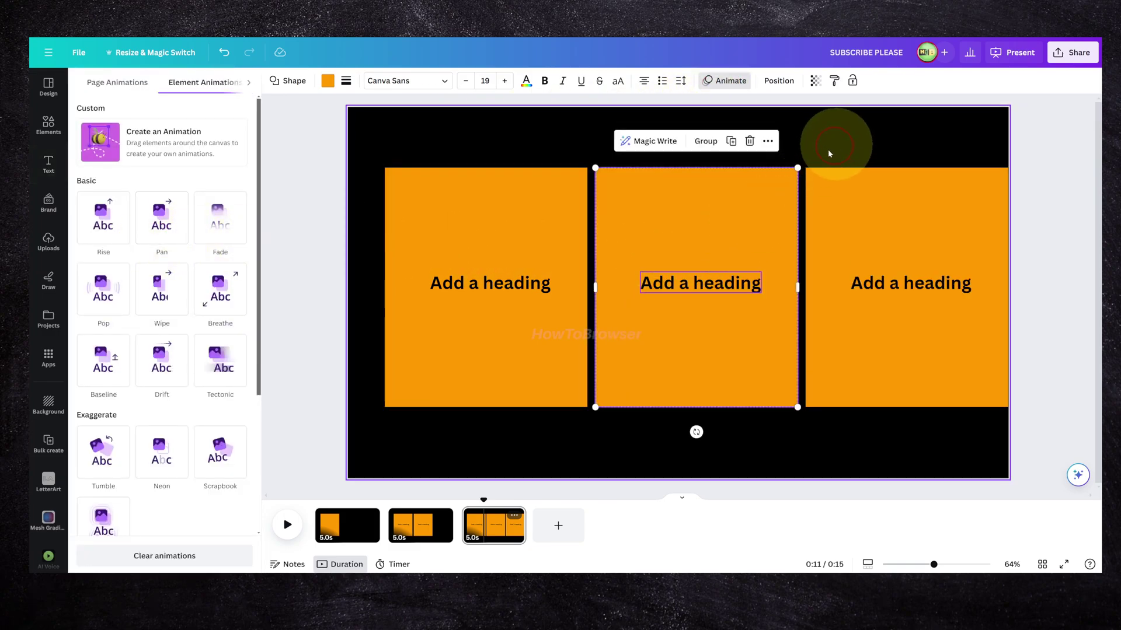
pyautogui.click(163, 555)
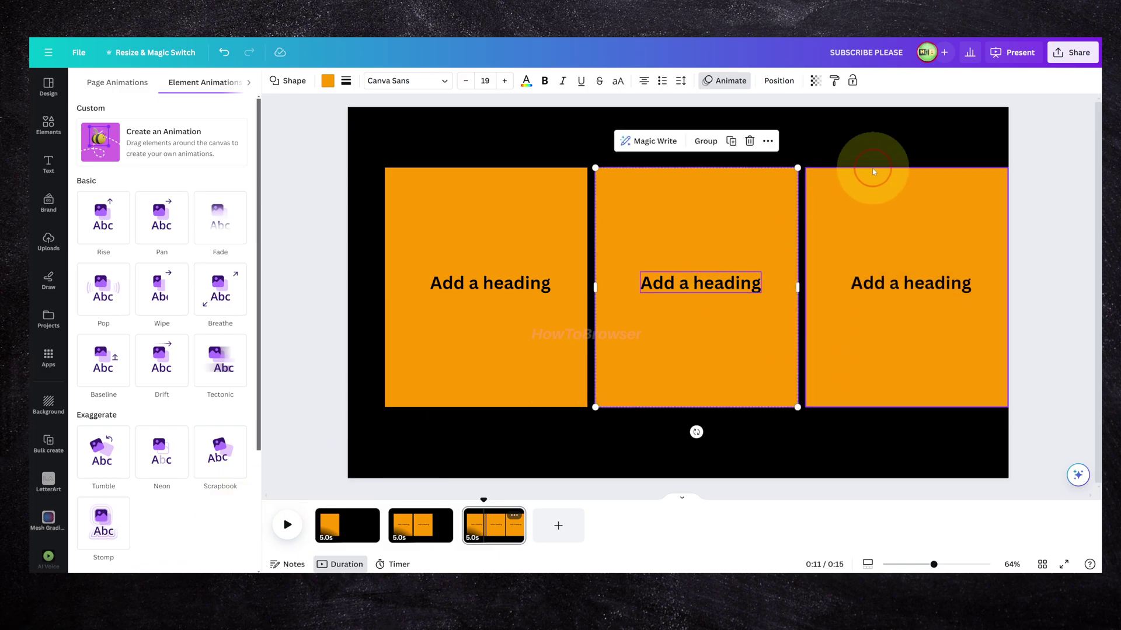
# Step: Reapply the third group's style to the second rectangle and clear that pair's animations again
pyautogui.moveTo(926, 138); pyautogui.dragTo(799, 373)
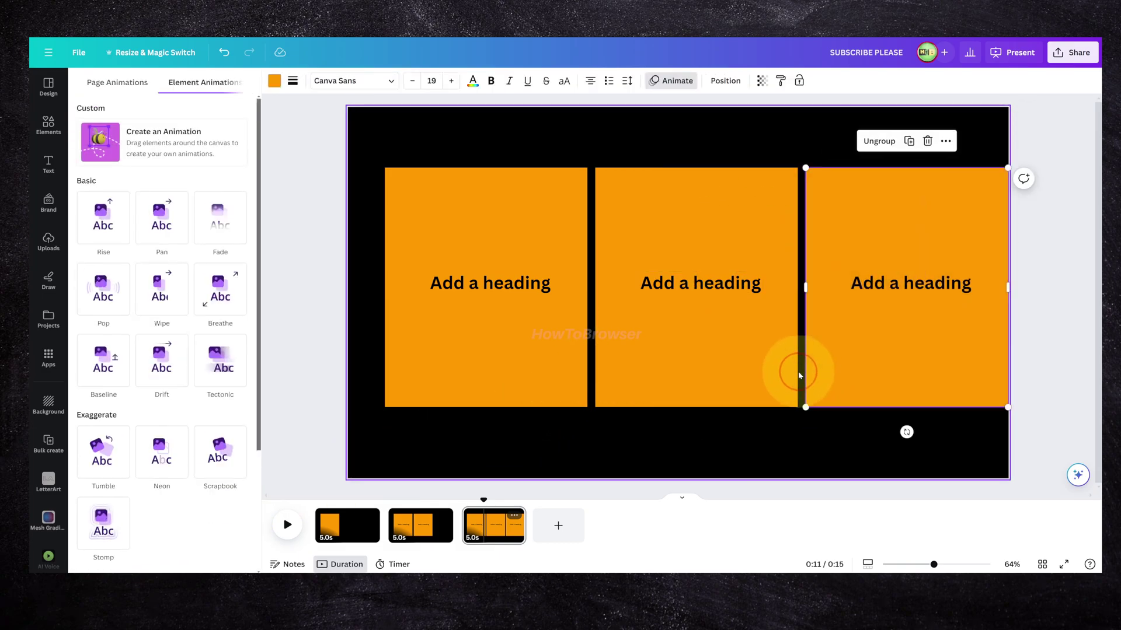
pyautogui.rightClick(863, 251)
pyautogui.click(672, 234)
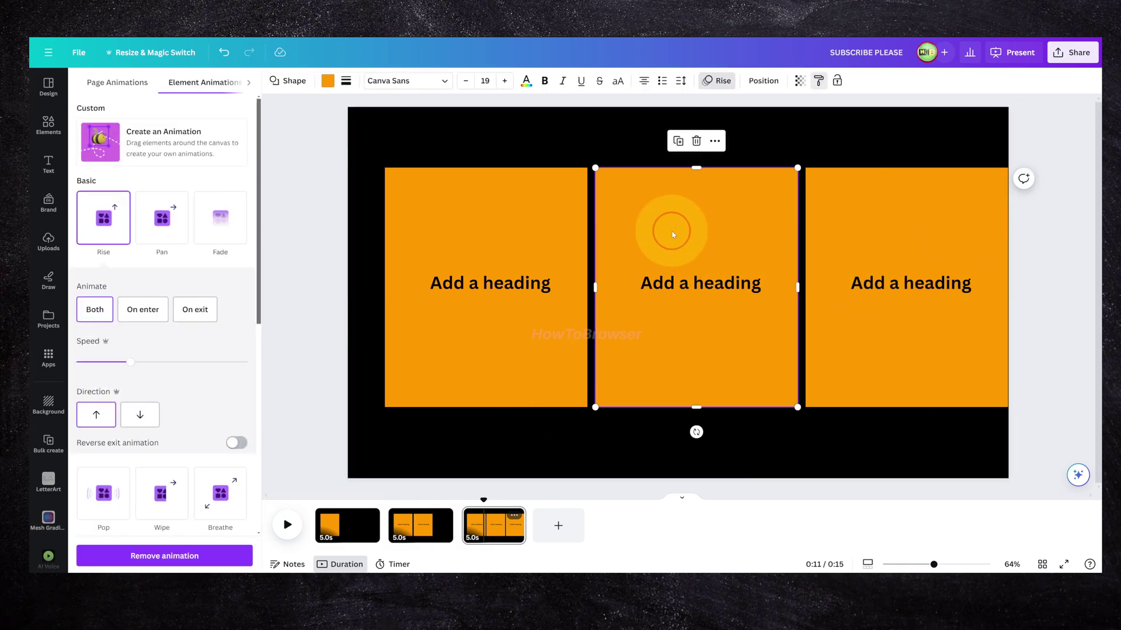
pyautogui.click(743, 156)
pyautogui.click(625, 383)
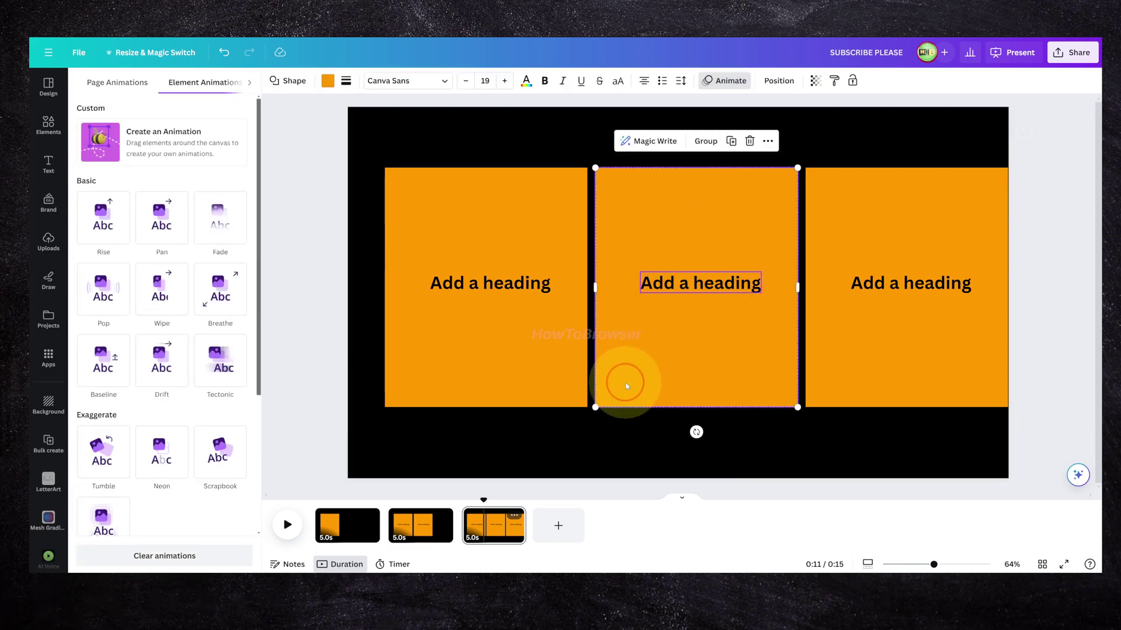
pyautogui.click(604, 446)
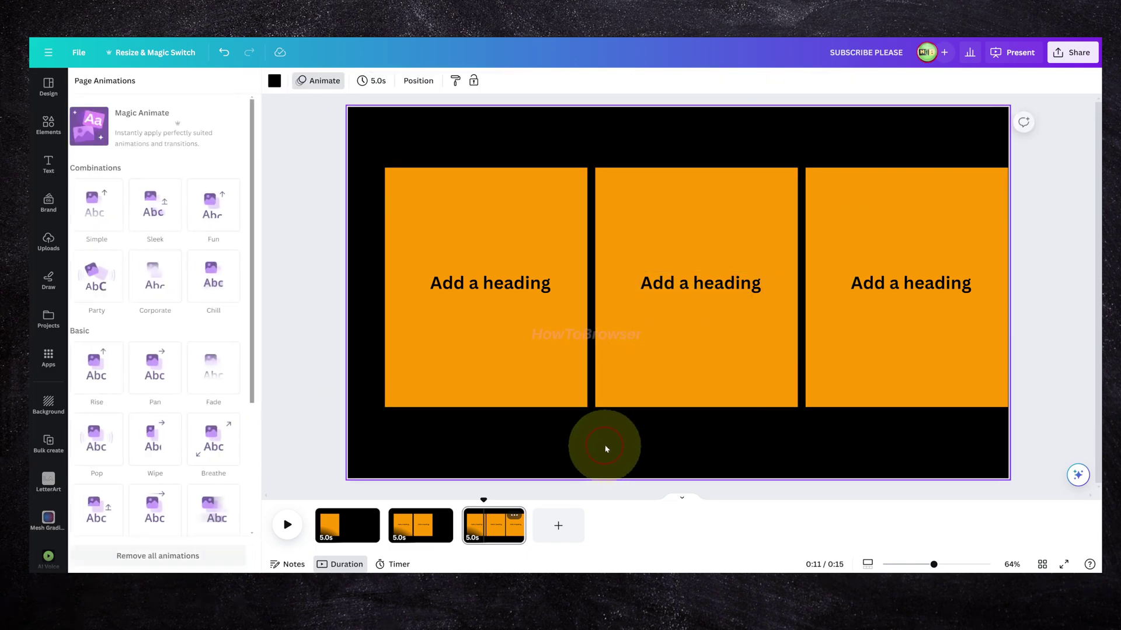
pyautogui.click(655, 373)
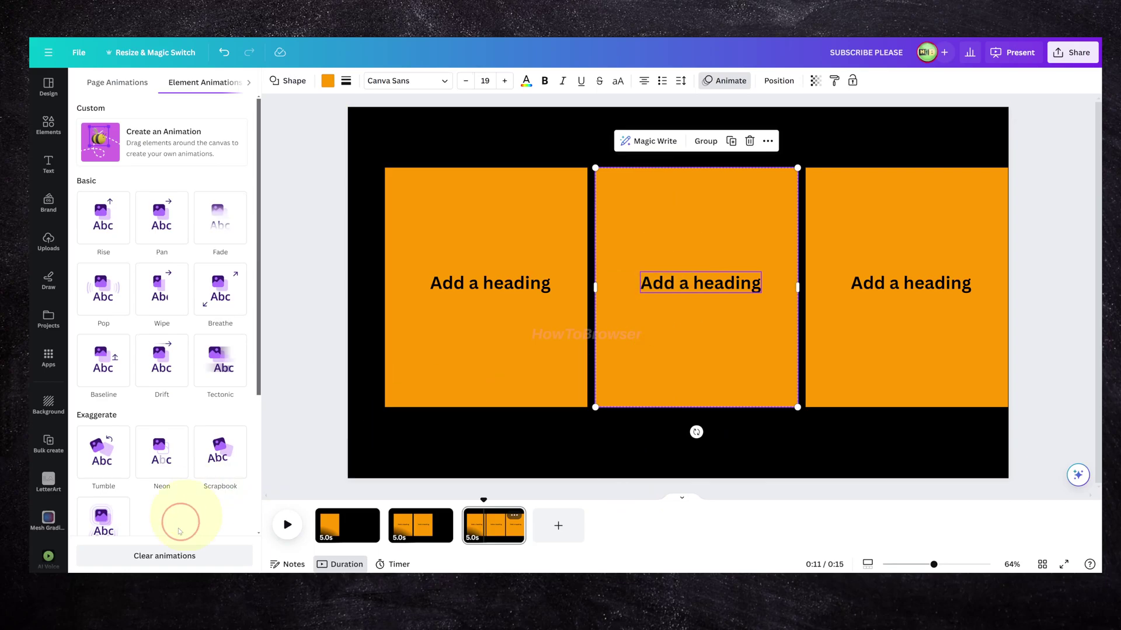
# Step: Copy the third group's style onto page 3's first rectangle
pyautogui.click(861, 402)
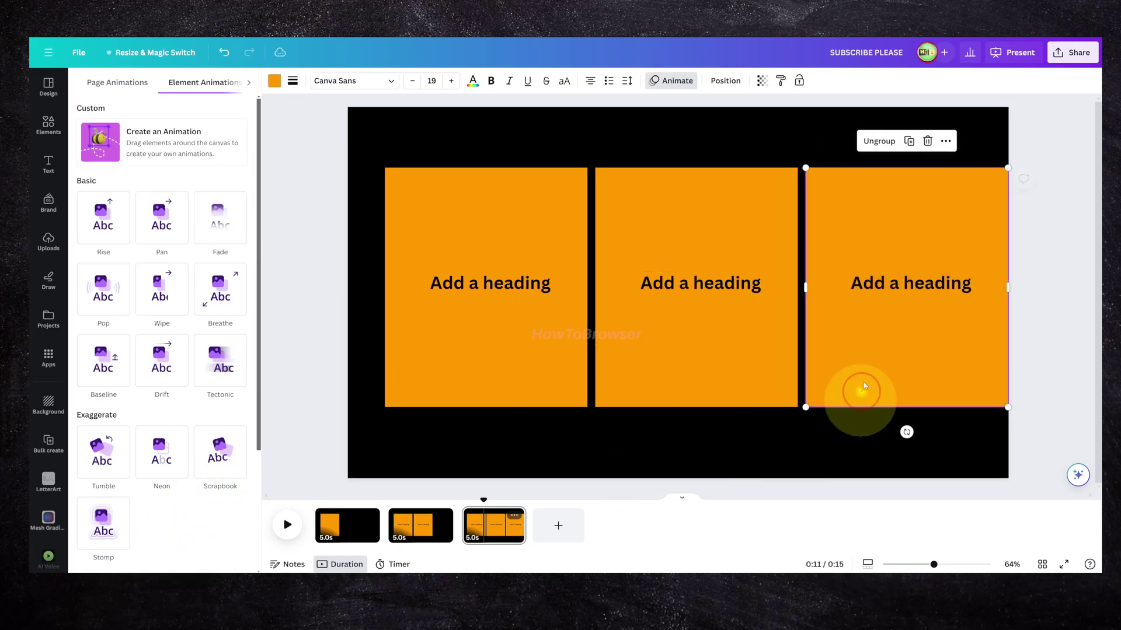
pyautogui.rightClick(887, 203)
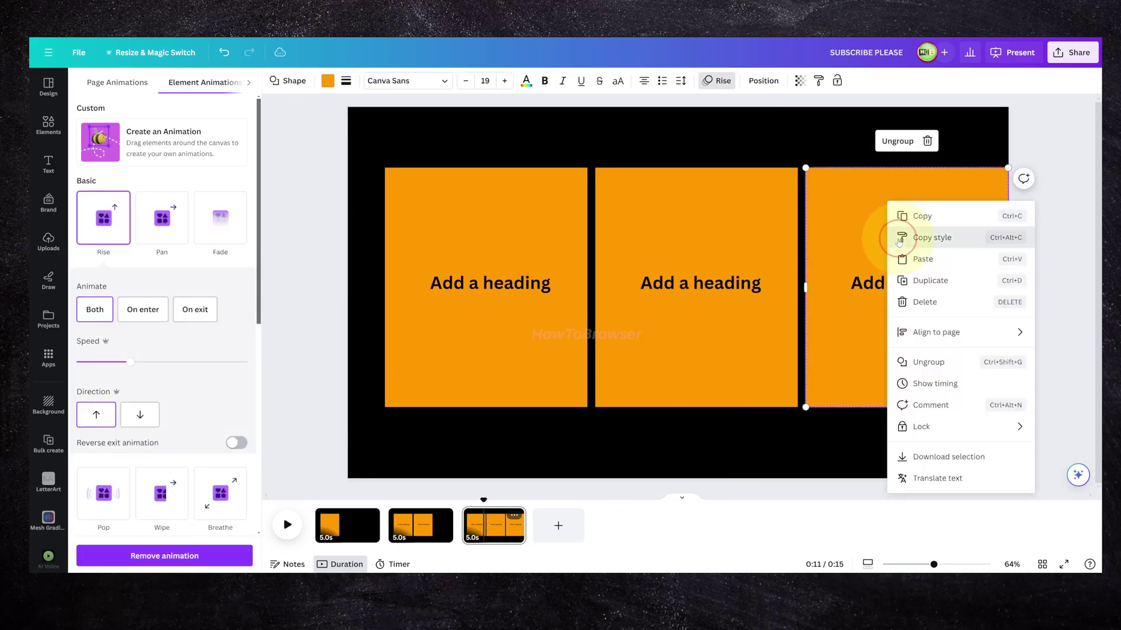
pyautogui.click(922, 238)
pyautogui.click(629, 394)
pyautogui.click(920, 238)
pyautogui.click(904, 304)
pyautogui.rightClick(891, 186)
pyautogui.click(944, 248)
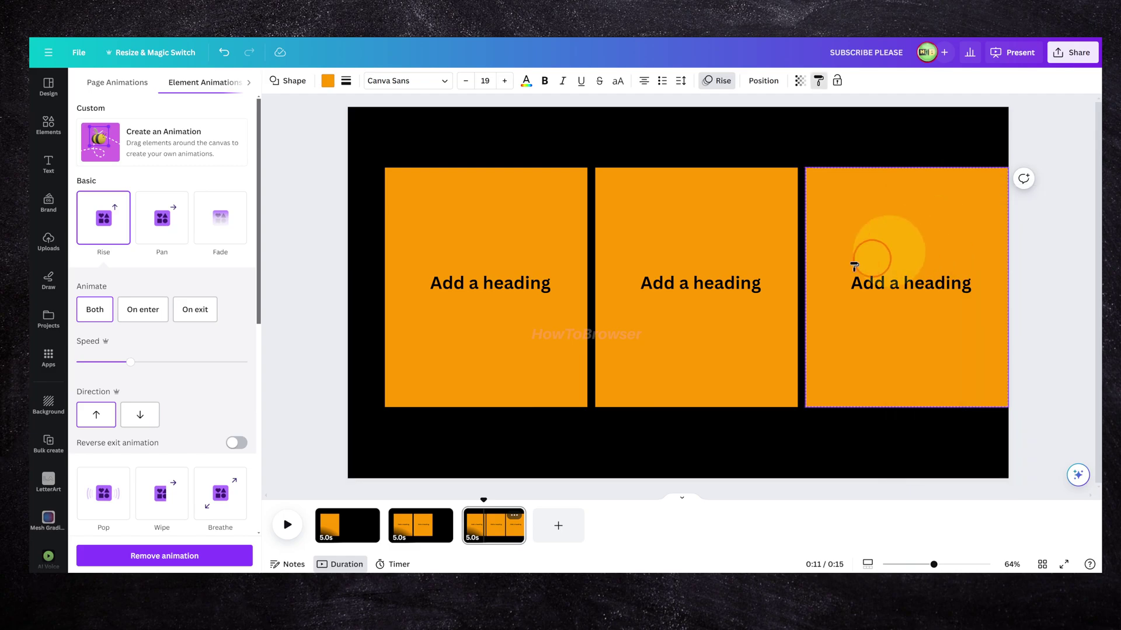
pyautogui.click(466, 271)
# Step: Clear the animations from page 3's first rectangle and its heading
pyautogui.click(528, 156)
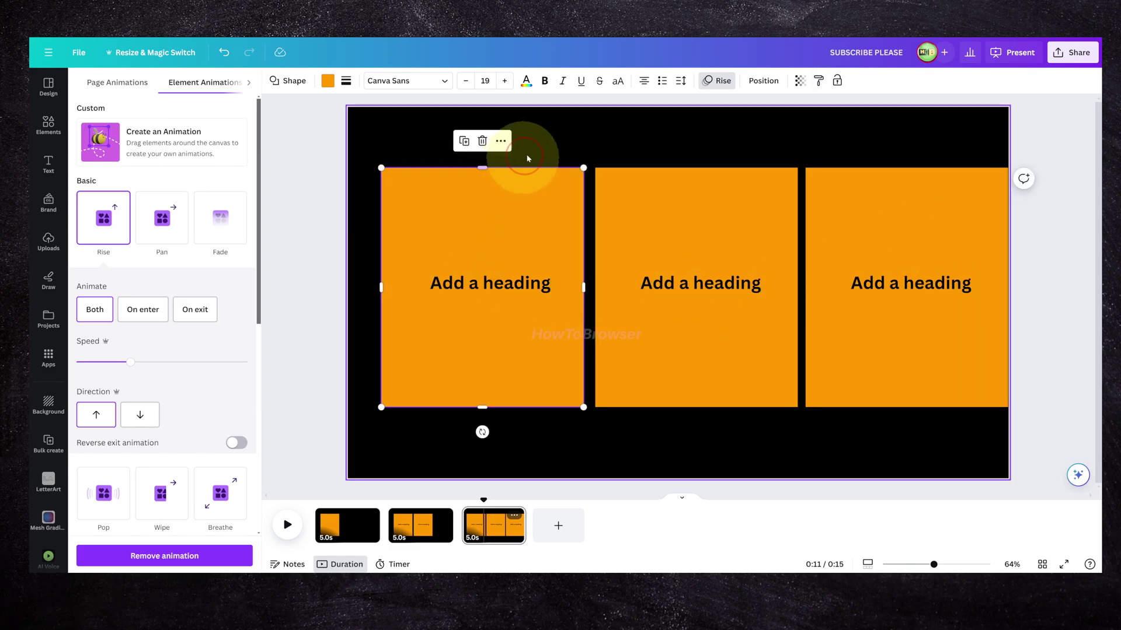
pyautogui.moveTo(589, 415); pyautogui.dragTo(345, 125)
pyautogui.click(171, 557)
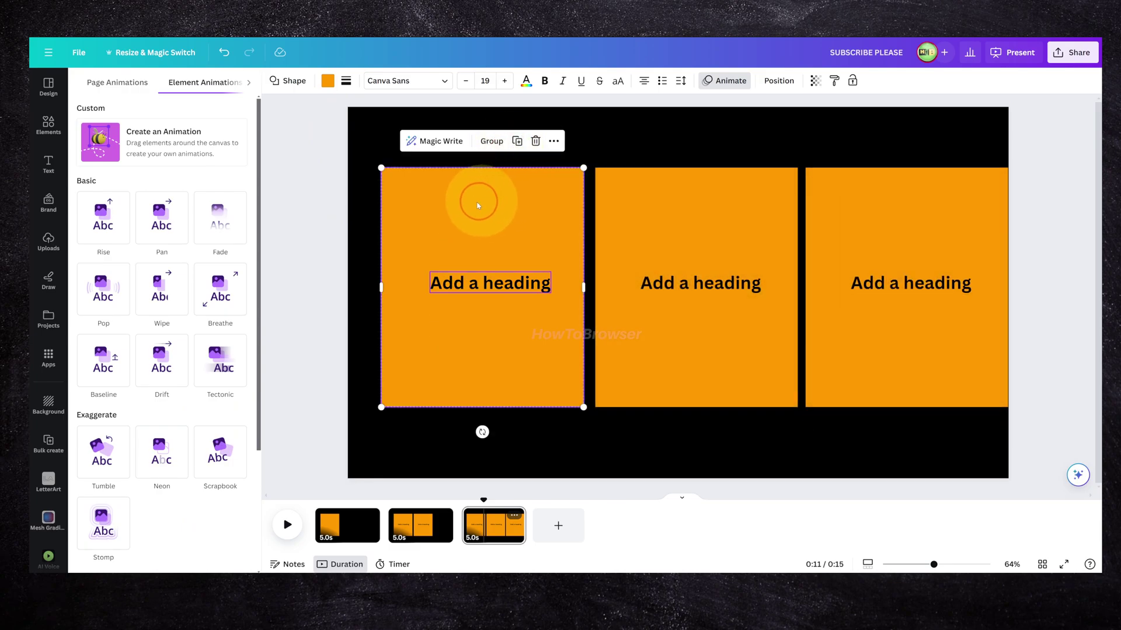
# Step: Apply the third group's copied style to the first rectangle again and try to select its heading along with it
pyautogui.click(964, 150)
pyautogui.click(850, 363)
pyautogui.rightClick(852, 240)
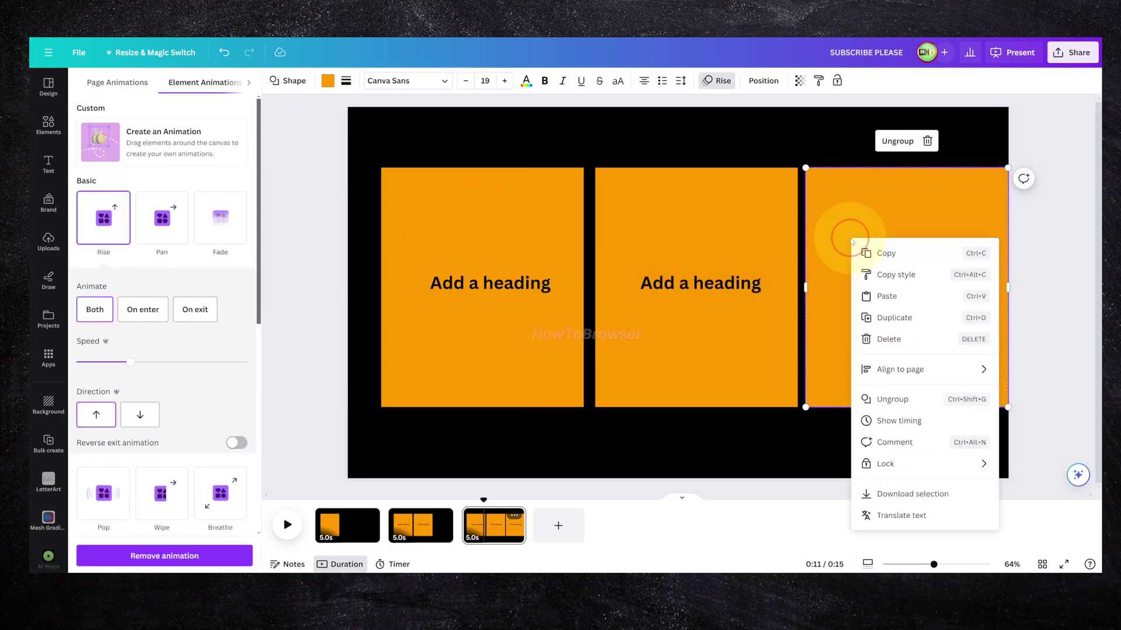
pyautogui.click(870, 274)
pyautogui.click(477, 216)
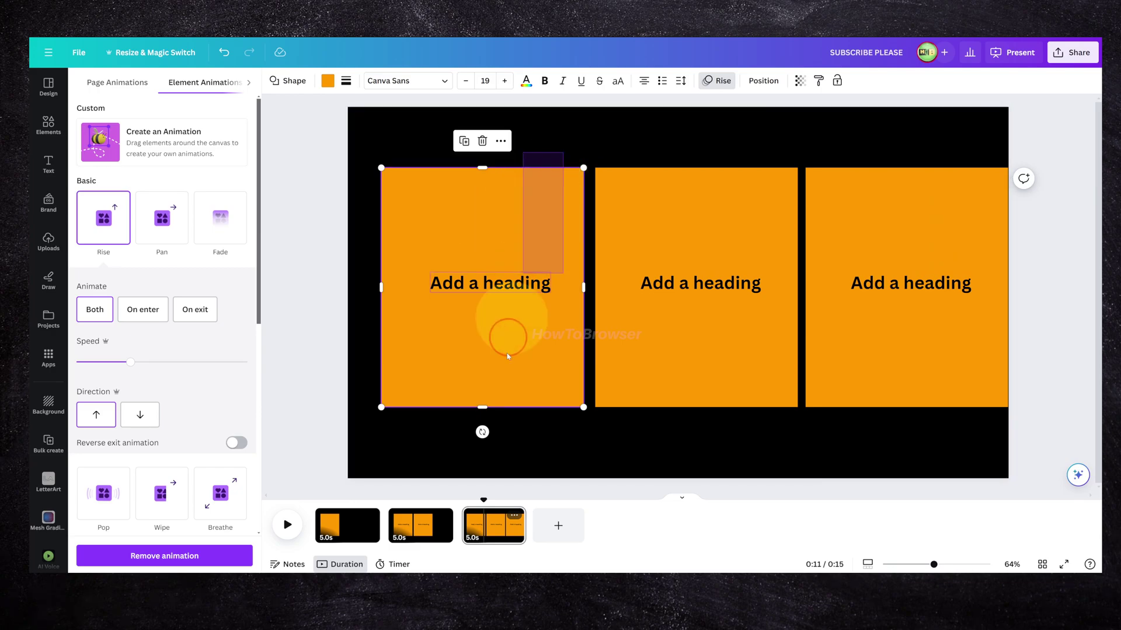
pyautogui.keyDown('shift'); pyautogui.click(435, 295); pyautogui.keyUp('shift')
pyautogui.click(376, 237)
pyautogui.click(513, 262)
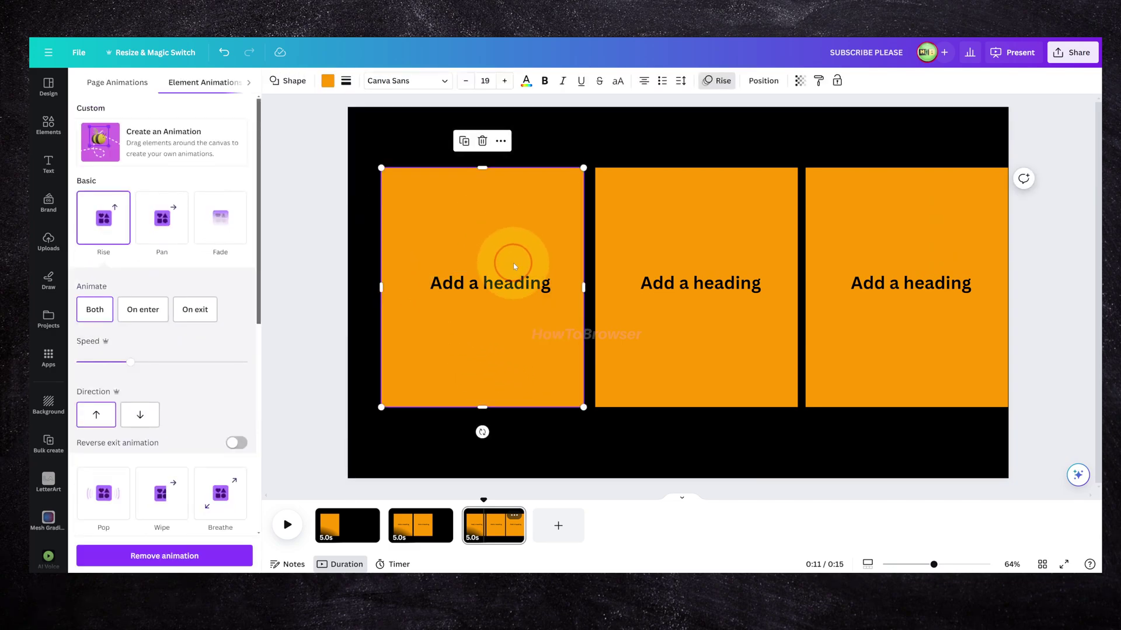
pyautogui.click(509, 273)
# Step: Set the fill of page 3's first rectangle to no color
pyautogui.click(488, 204)
pyautogui.click(327, 81)
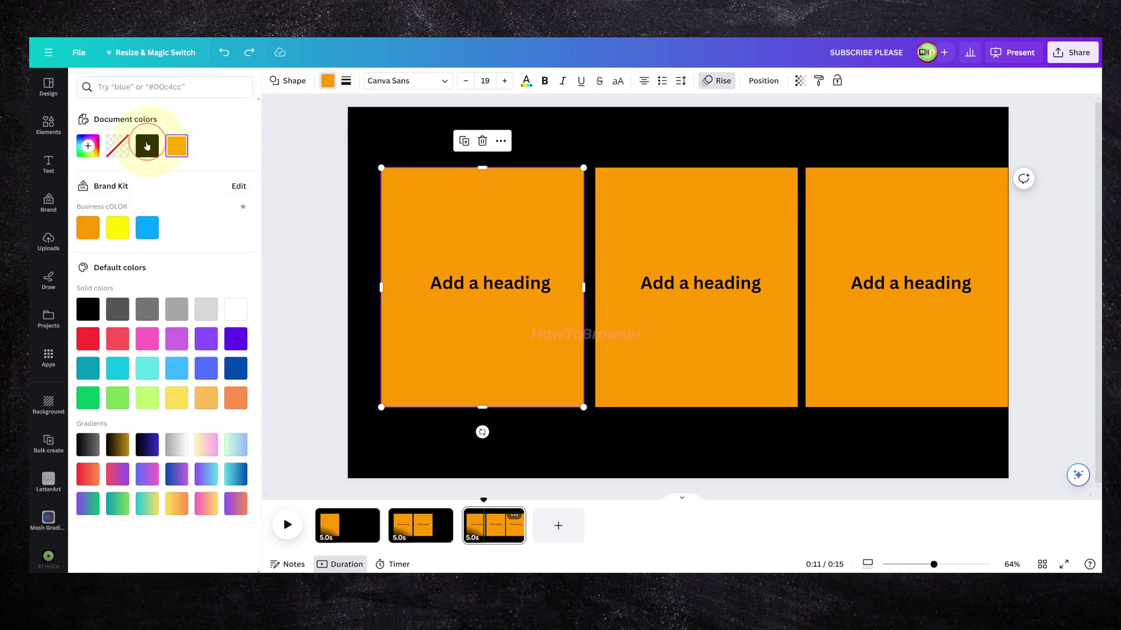
pyautogui.click(119, 146)
pyautogui.click(401, 80)
# Step: Give page 3's first rectangle a solid orange border
pyautogui.click(346, 81)
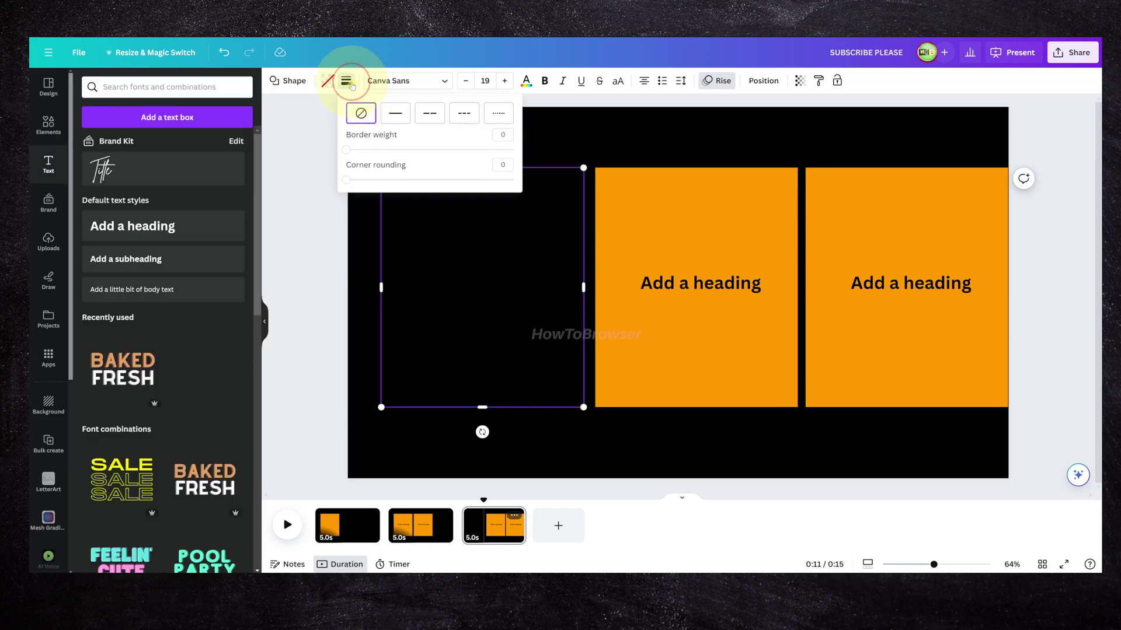
pyautogui.click(387, 113)
pyautogui.click(345, 82)
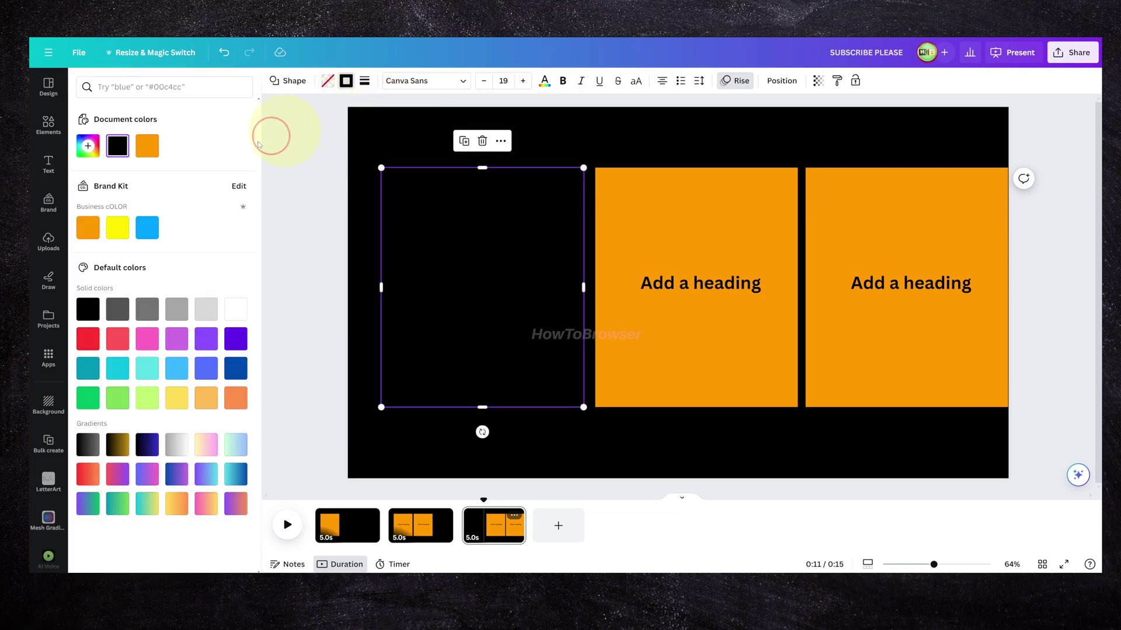
pyautogui.click(149, 146)
pyautogui.click(671, 139)
pyautogui.click(565, 204)
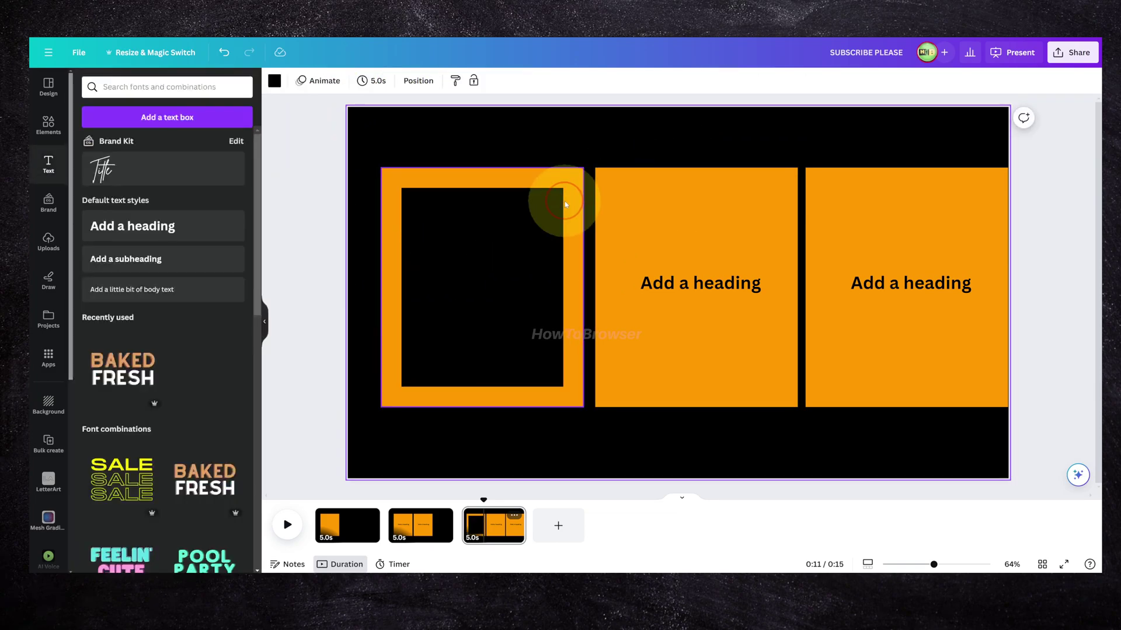
pyautogui.click(458, 309)
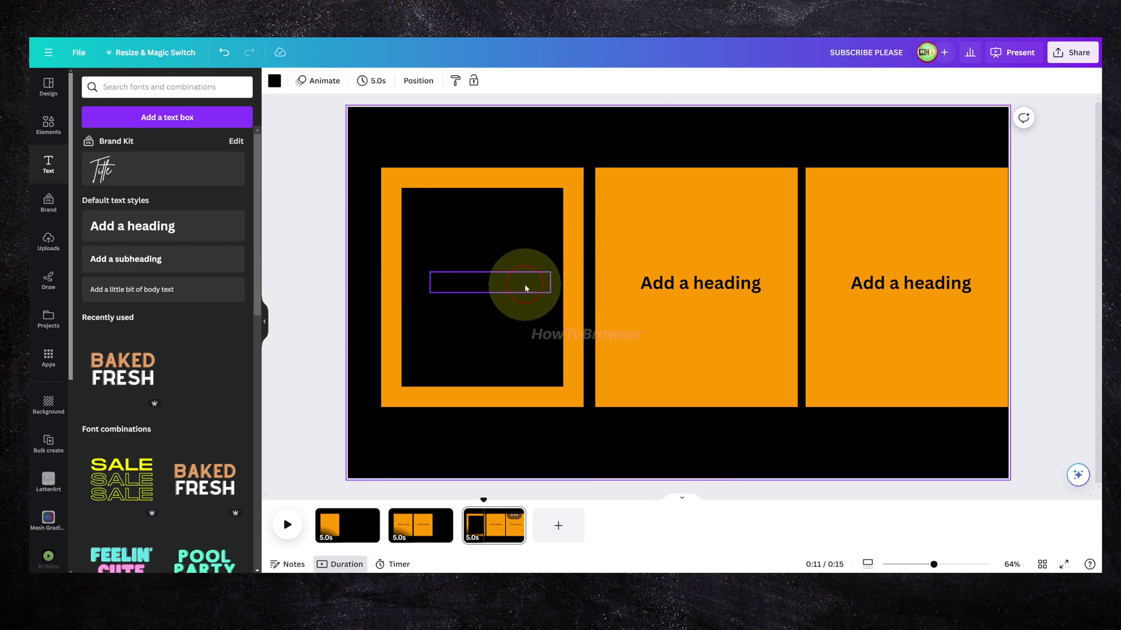